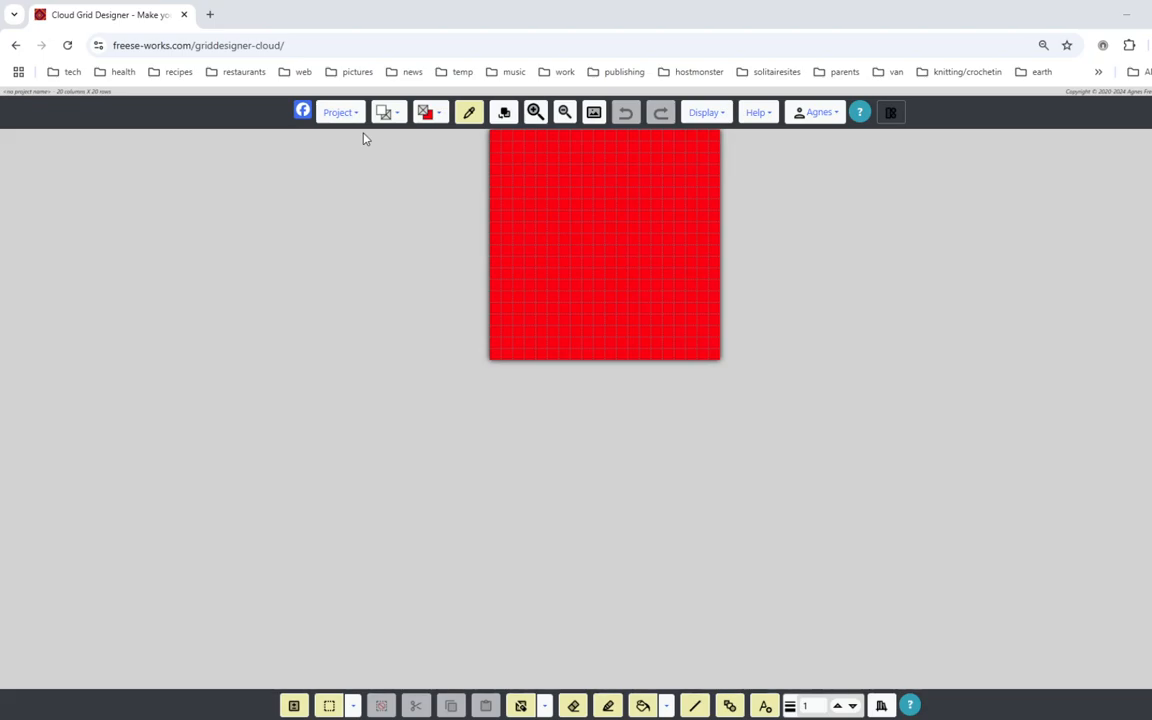
# Step: Start creating a project from an image and load the photo cat-114782-by-ArtTower.jpg
pyautogui.click(337, 113)
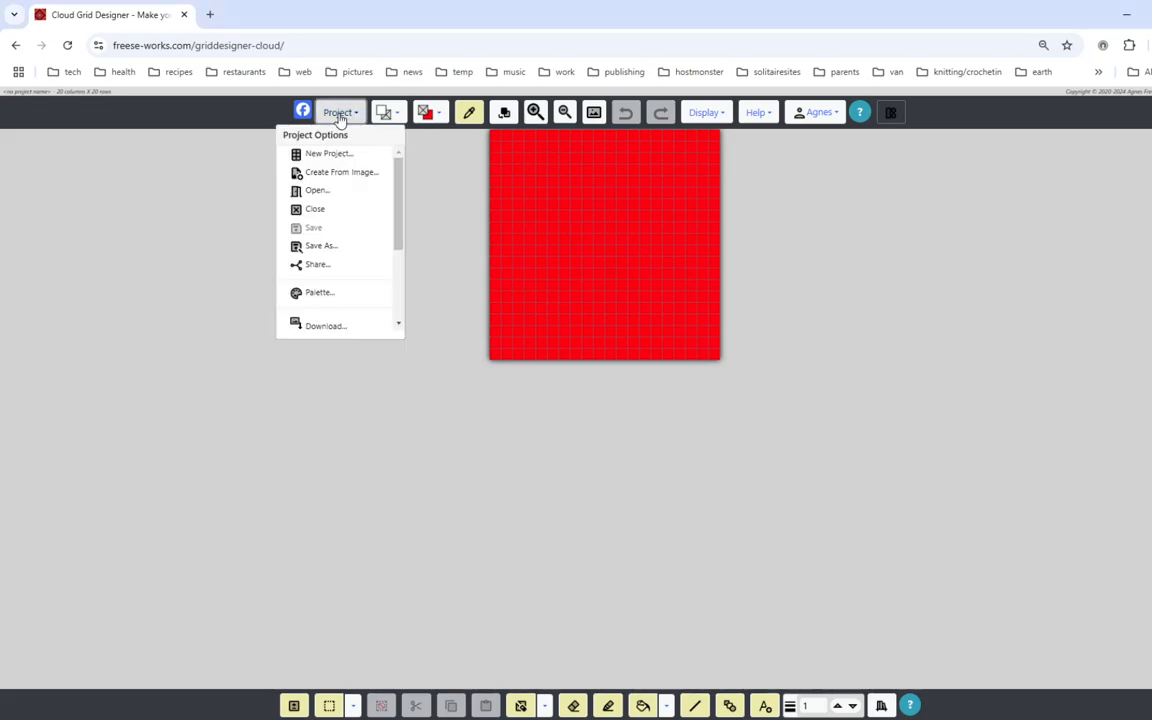
pyautogui.click(334, 175)
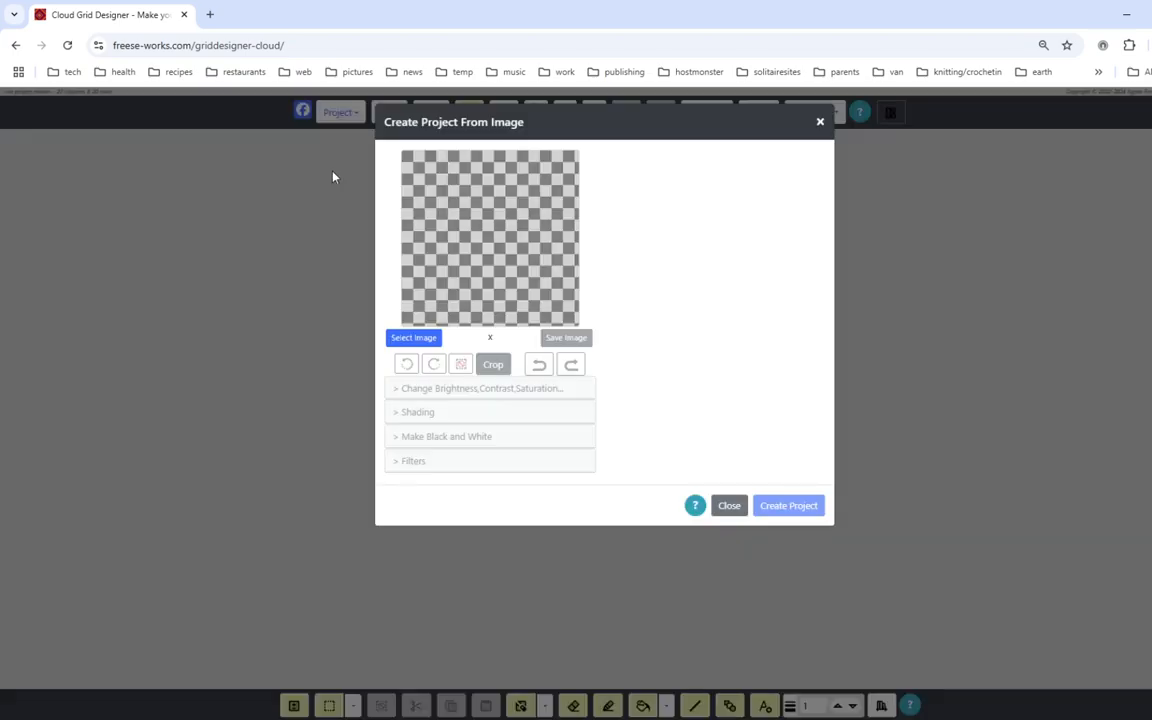
pyautogui.click(400, 340)
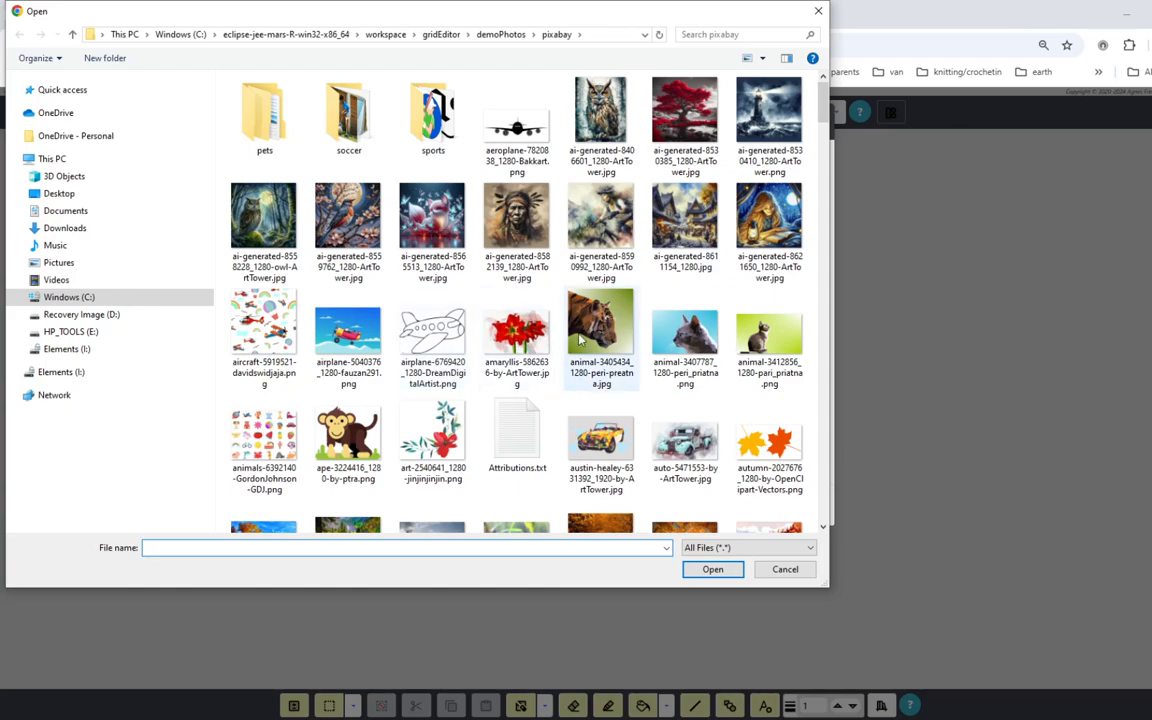
pyautogui.scroll(-5, 617, 357)
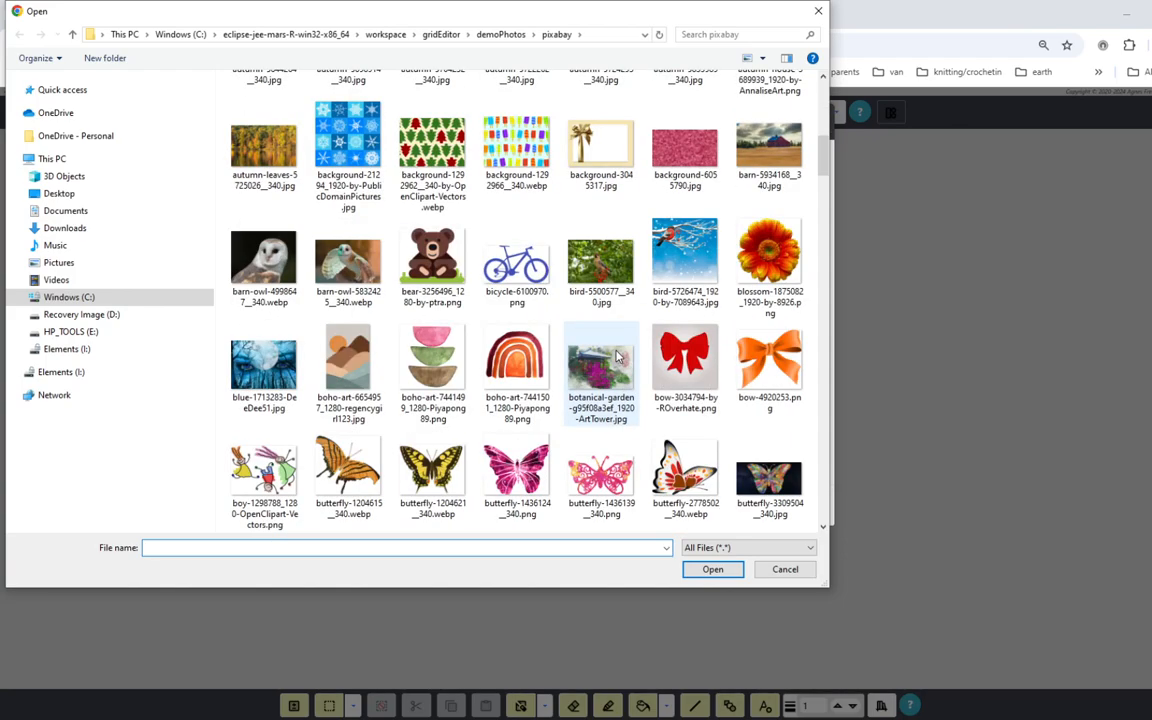
pyautogui.scroll(-3, 617, 357)
pyautogui.click(517, 258)
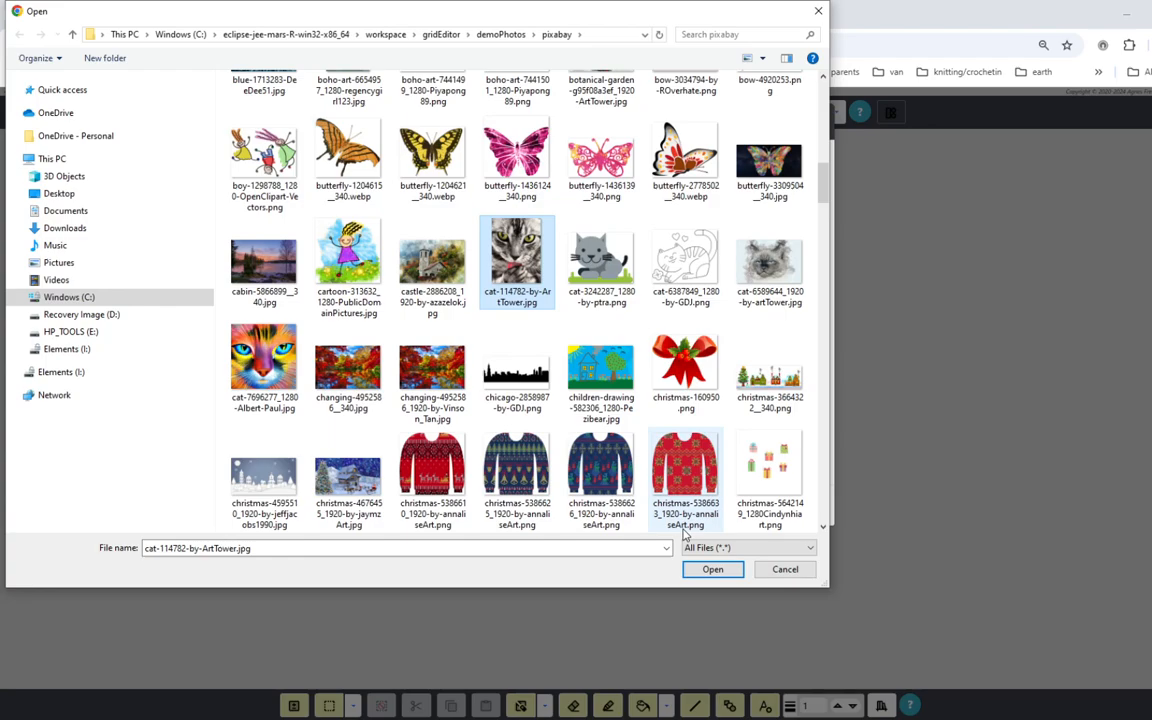
pyautogui.click(712, 569)
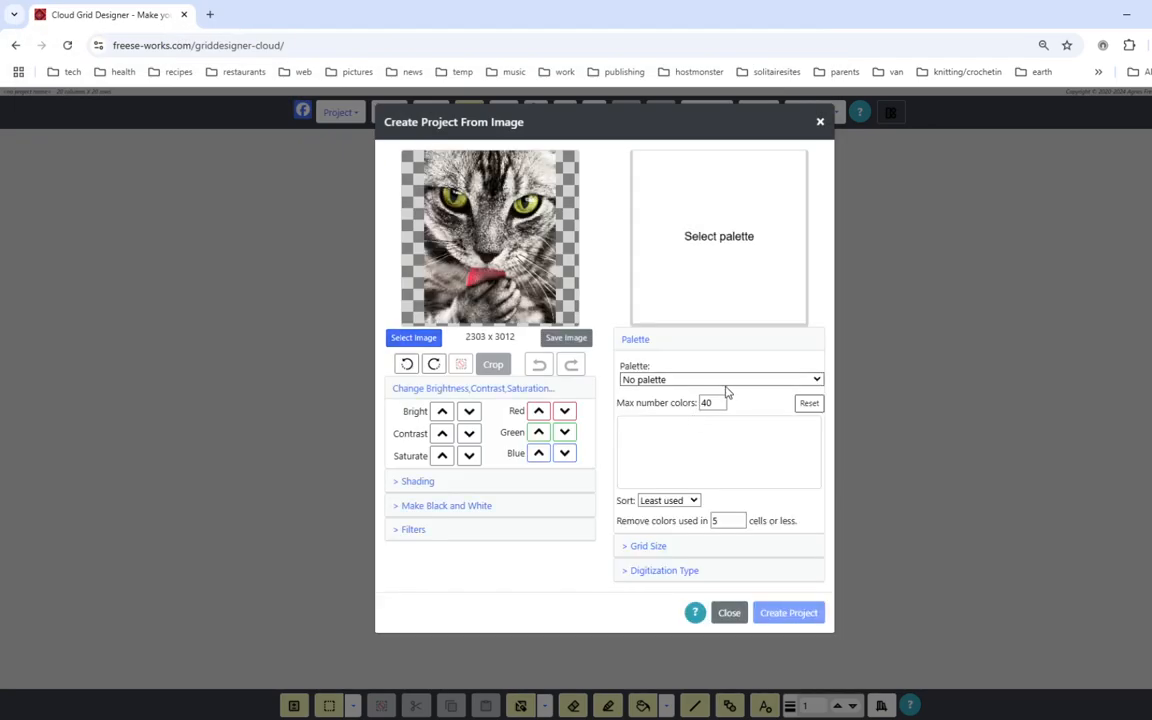
# Step: Choose the (Rug) Herrschner's Latch Hook Yarn (H) [HLH] palette for the image
pyautogui.click(725, 380)
pyautogui.scroll(-3, 708, 336)
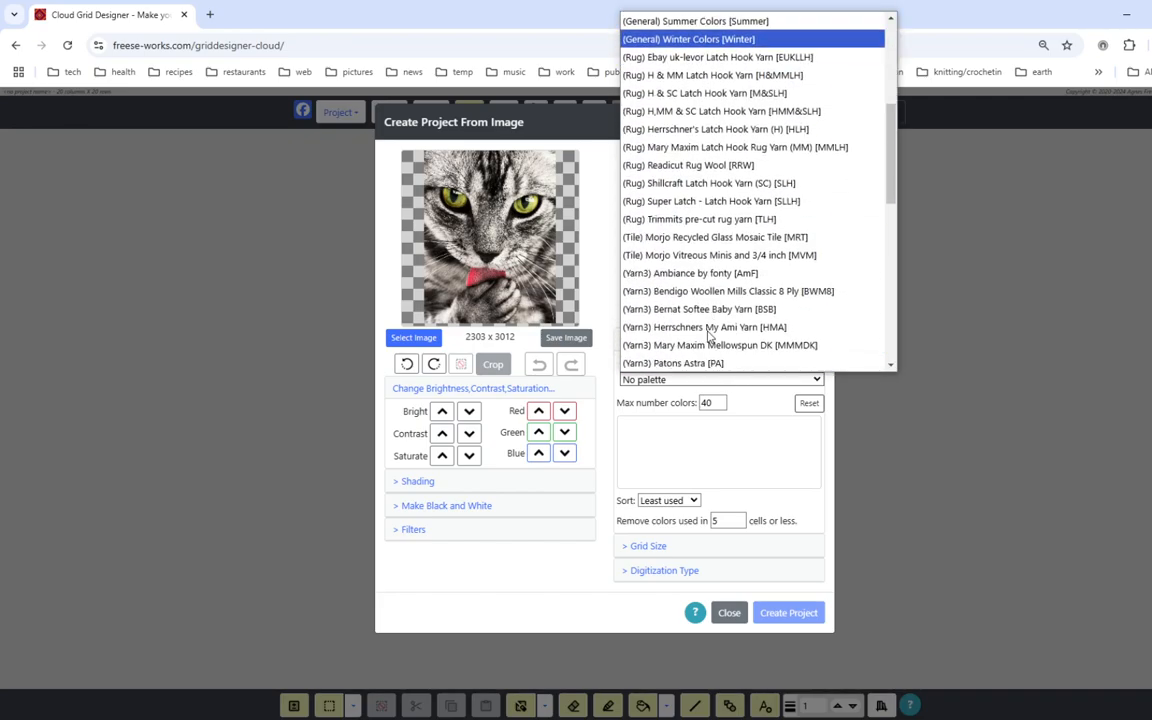
pyautogui.click(700, 131)
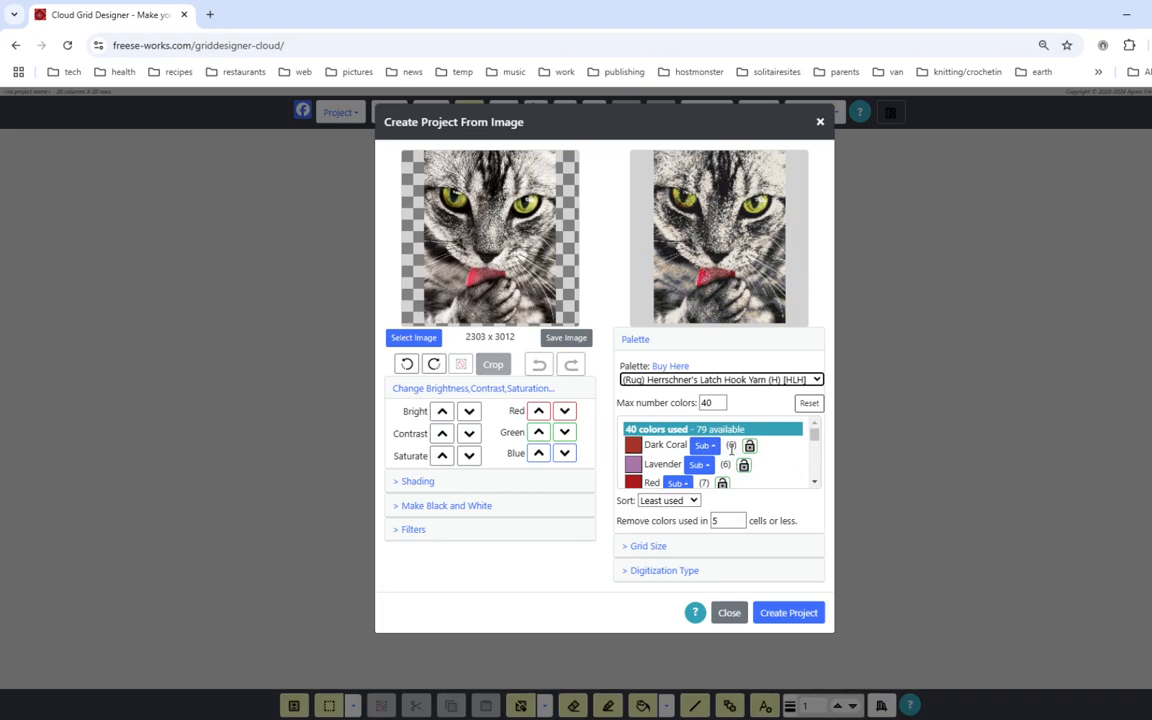
# Step: Examine the list of yarn colors used in the pattern and their cell counts, and return to its beginning
pyautogui.click(814, 483)
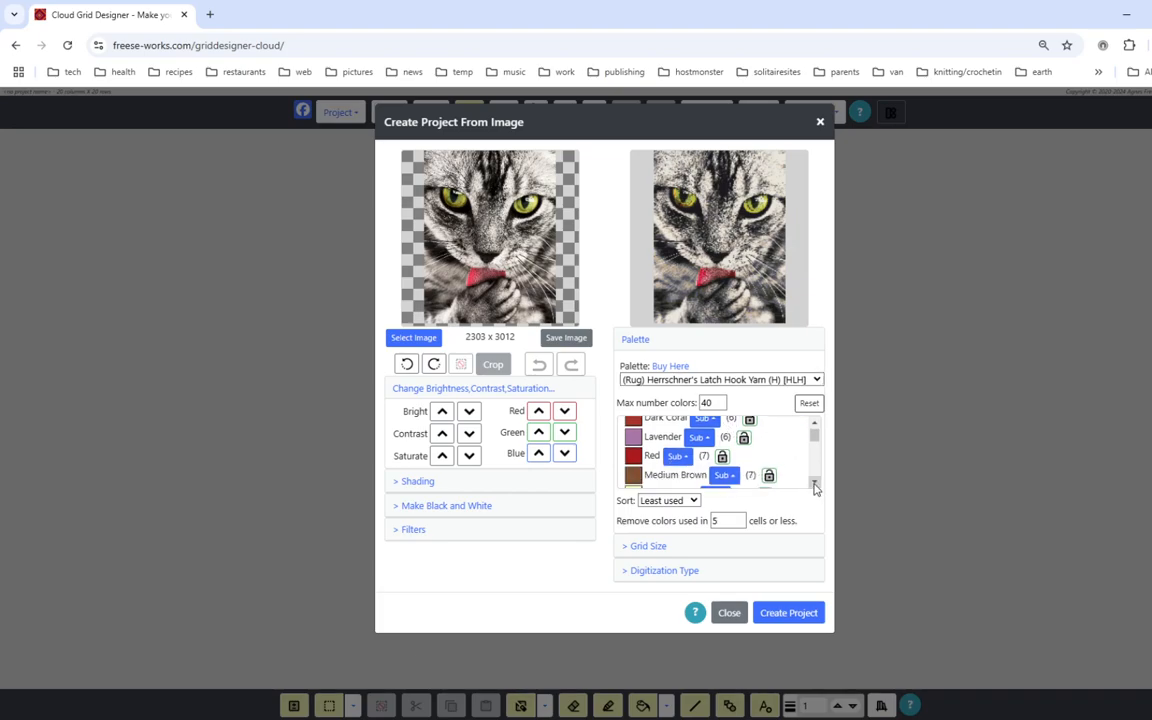
pyautogui.click(814, 483)
pyautogui.click(814, 483)
pyautogui.click(814, 483)
pyautogui.click(814, 483)
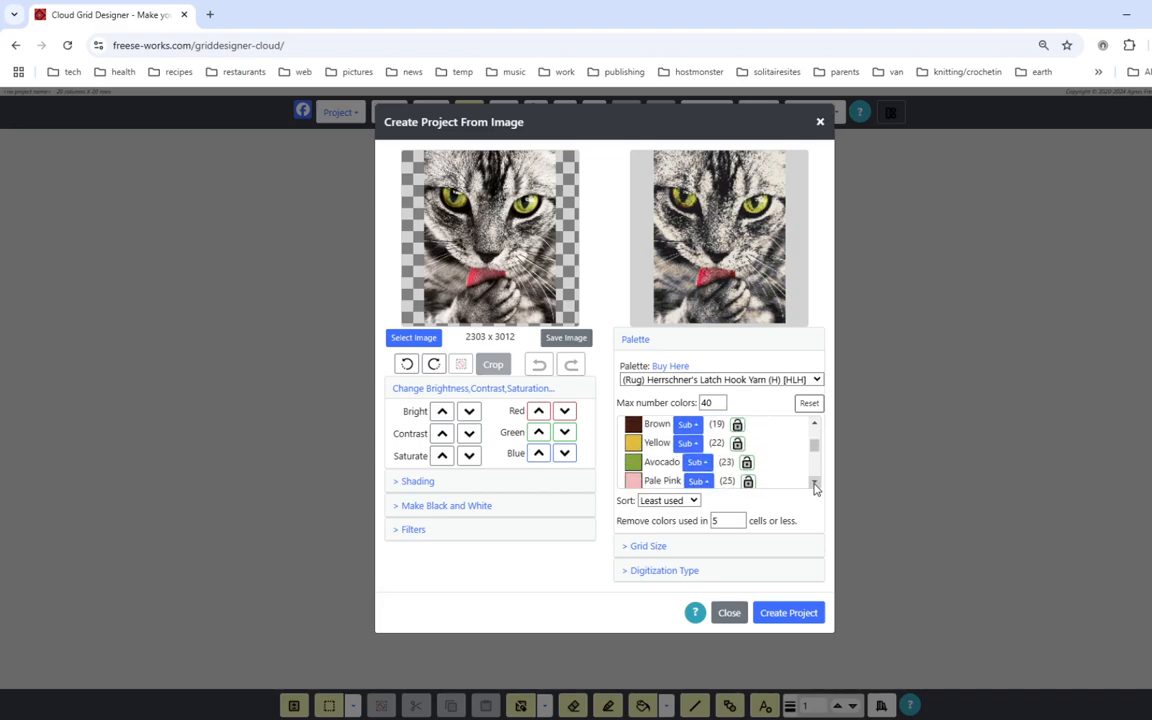
pyautogui.click(814, 483)
pyautogui.click(814, 483)
pyautogui.click(814, 483)
pyautogui.click(814, 483)
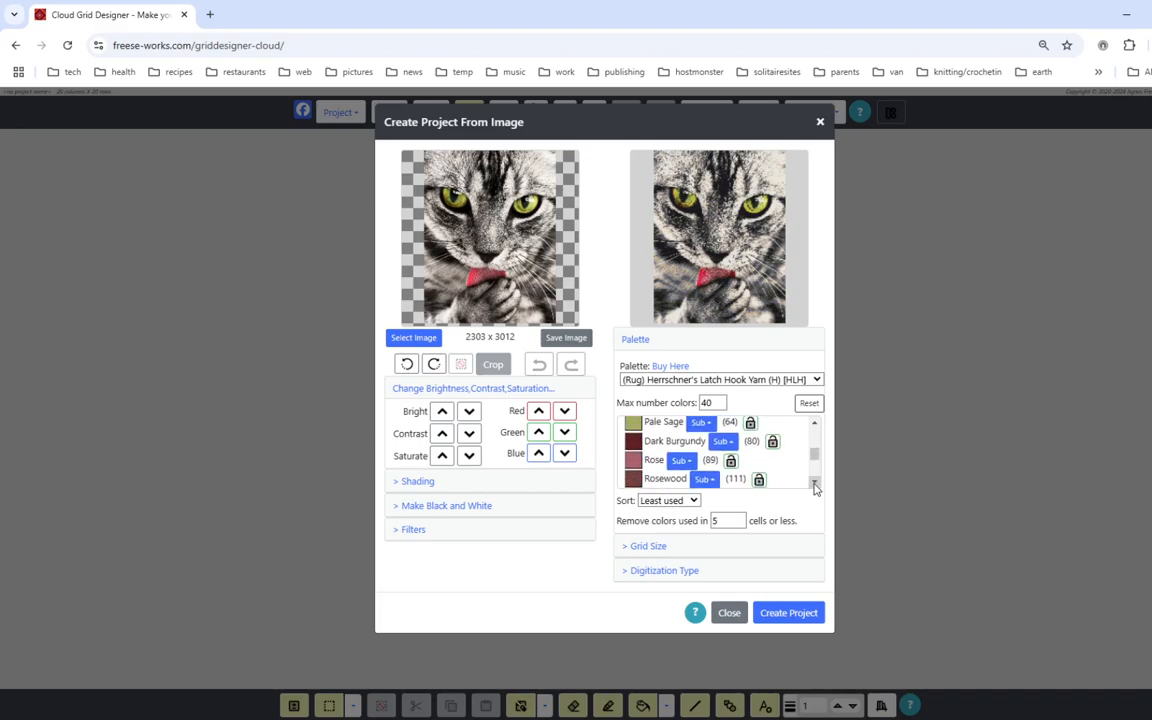
pyautogui.click(814, 483)
pyautogui.click(814, 484)
pyautogui.click(814, 484)
pyautogui.click(814, 484)
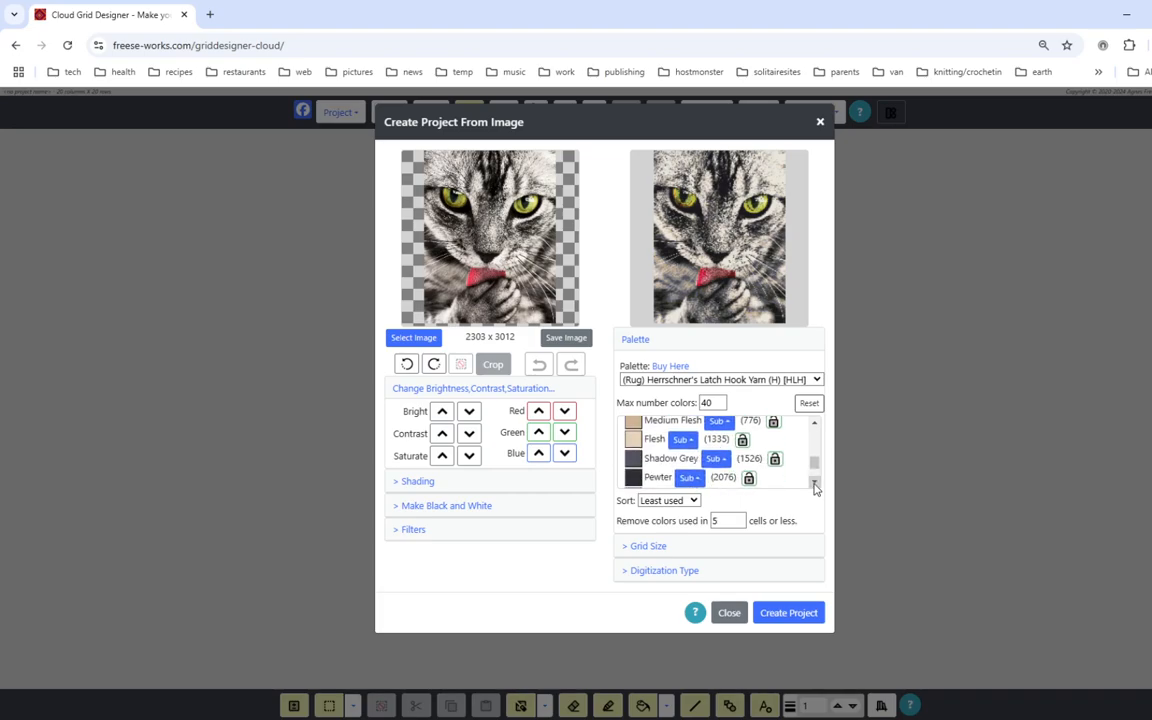
pyautogui.click(814, 484)
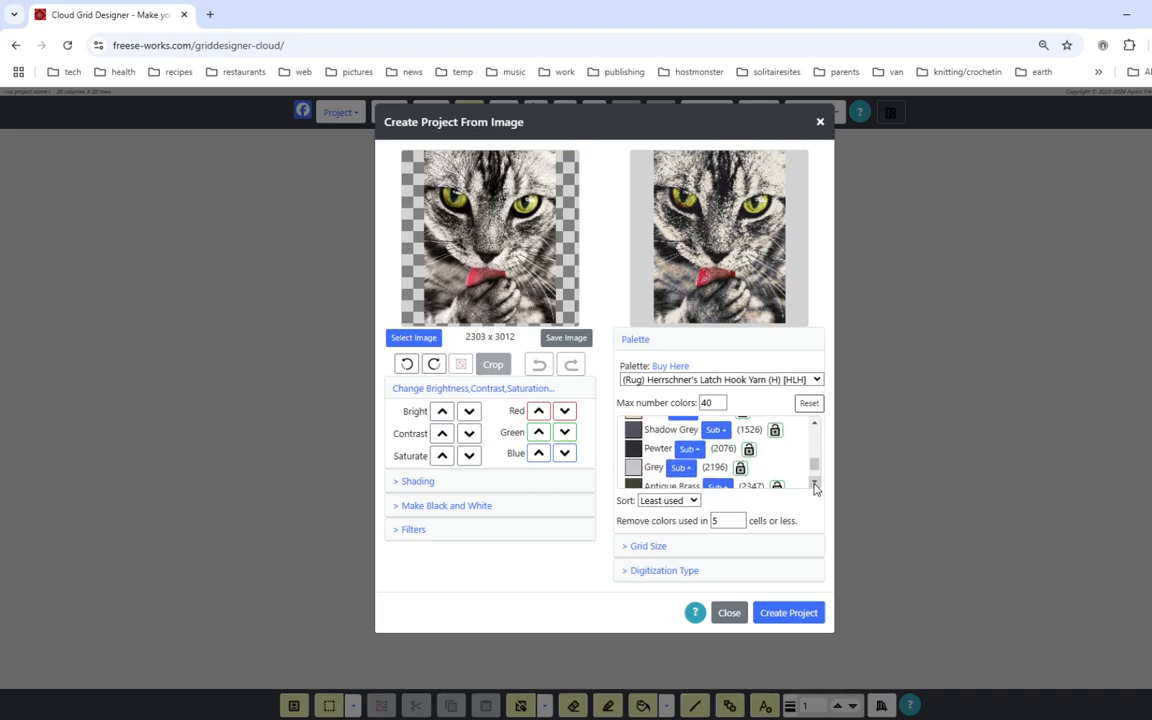
pyautogui.moveTo(815, 465); pyautogui.dragTo(815, 433)
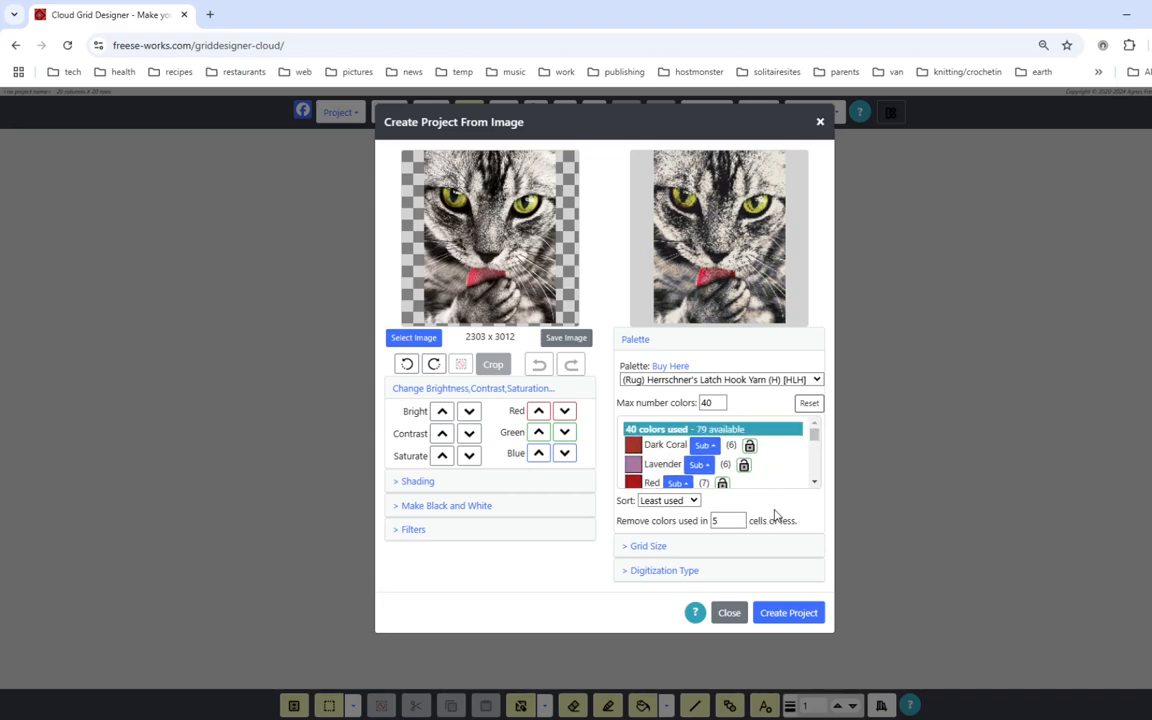
# Step: Compare the Least Used and Least Distinct color removal methods in the digitization settings, ending with Least Used
pyautogui.click(657, 572)
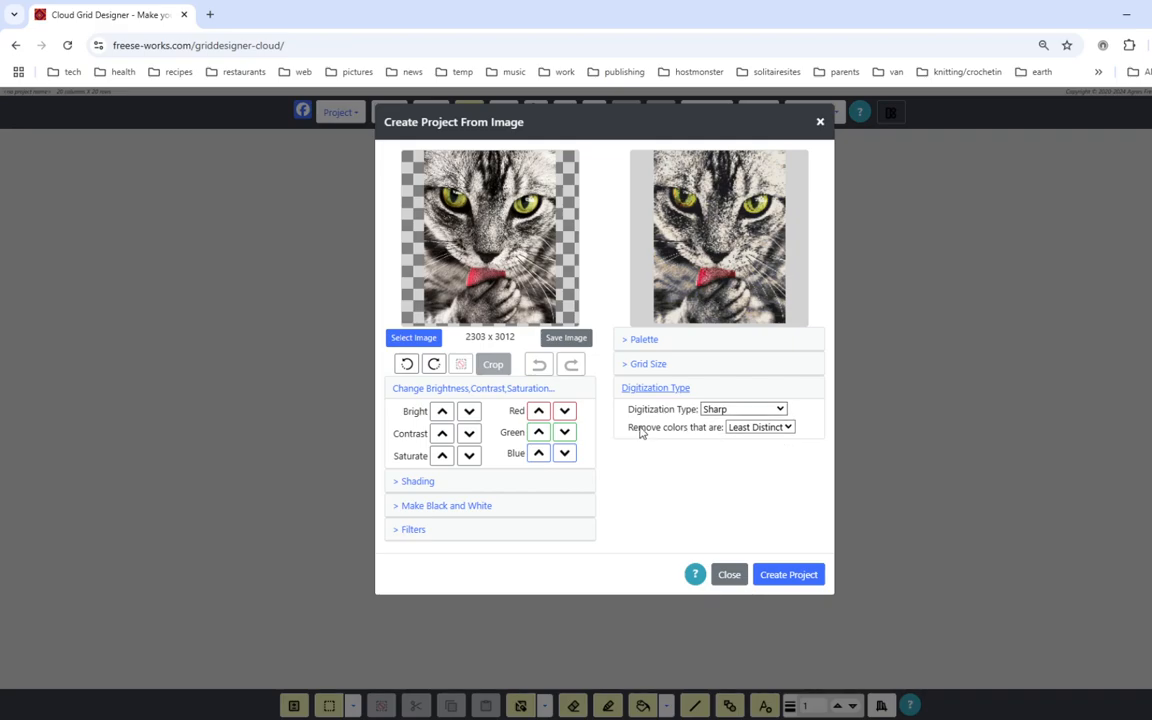
pyautogui.click(790, 428)
pyautogui.click(784, 463)
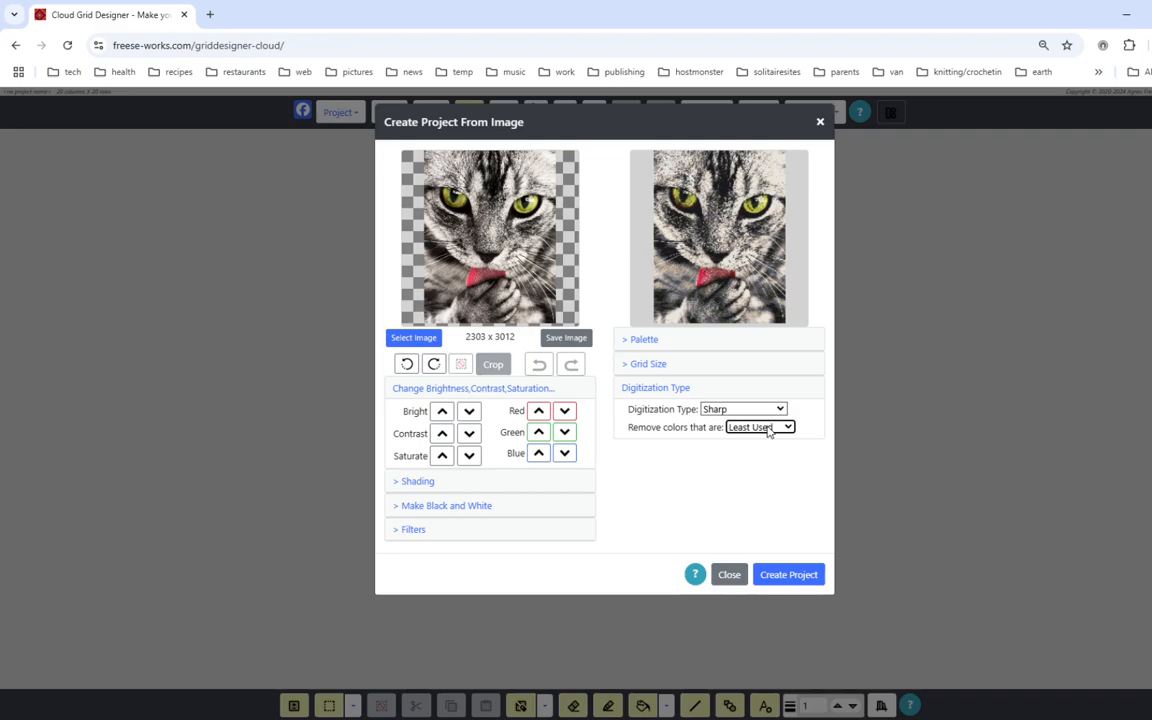
pyautogui.click(770, 428)
pyautogui.click(756, 441)
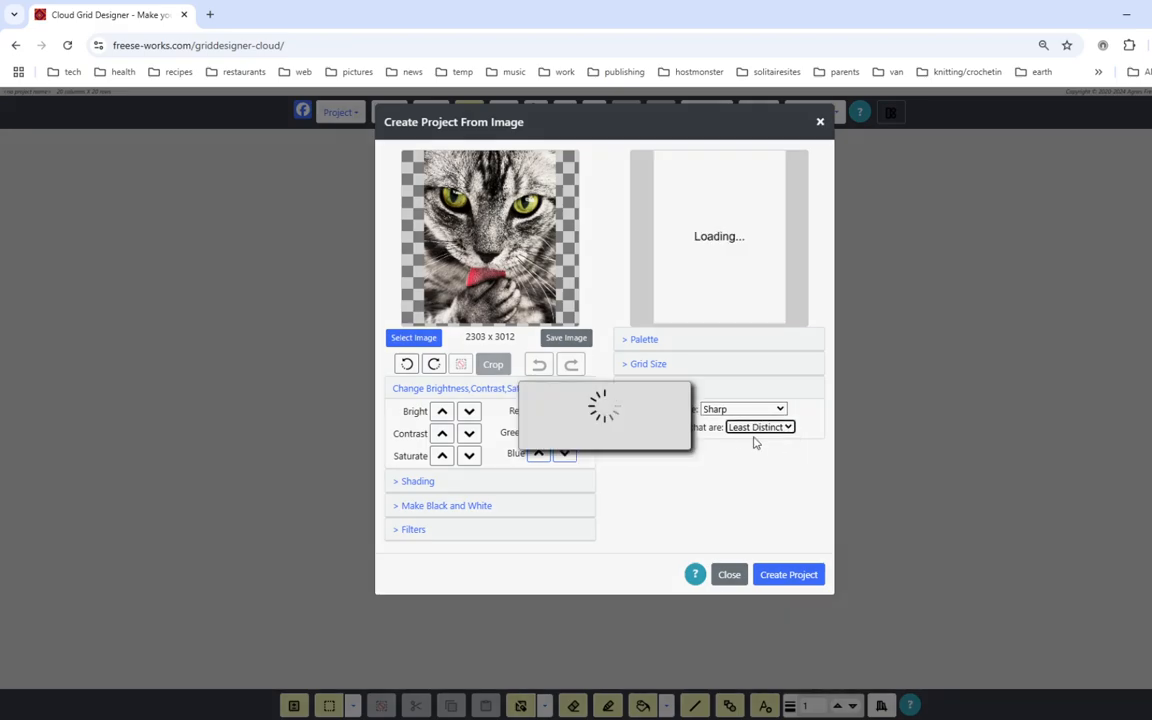
pyautogui.click(793, 429)
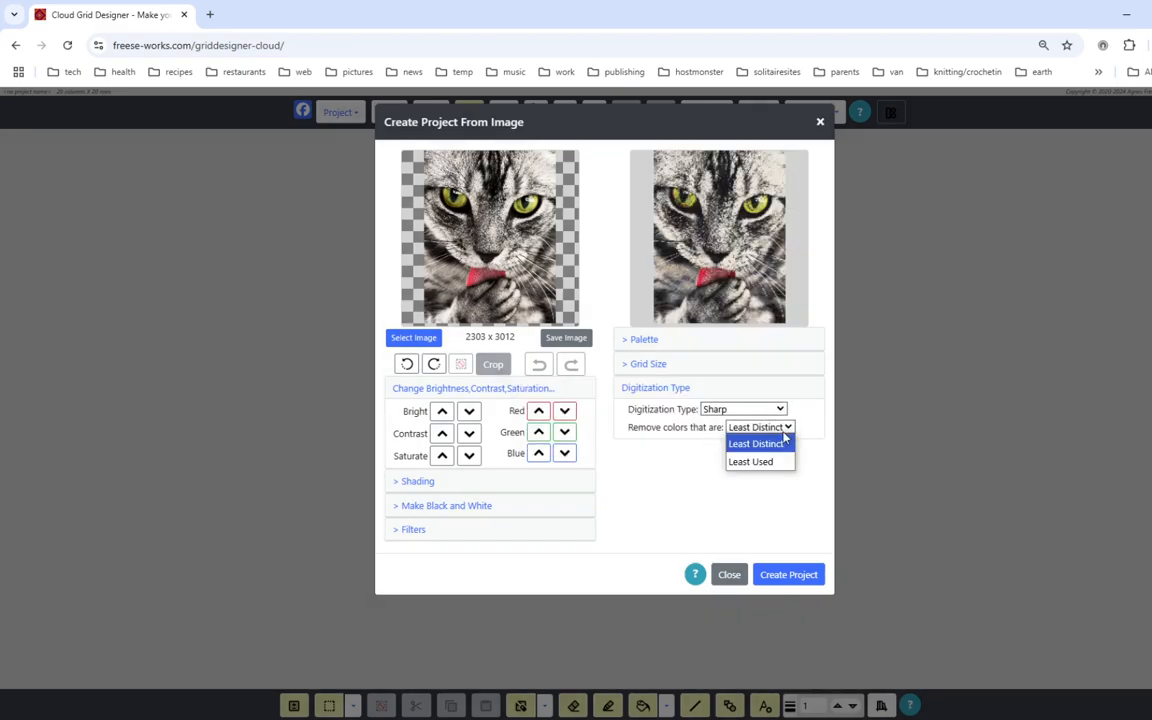
pyautogui.click(764, 463)
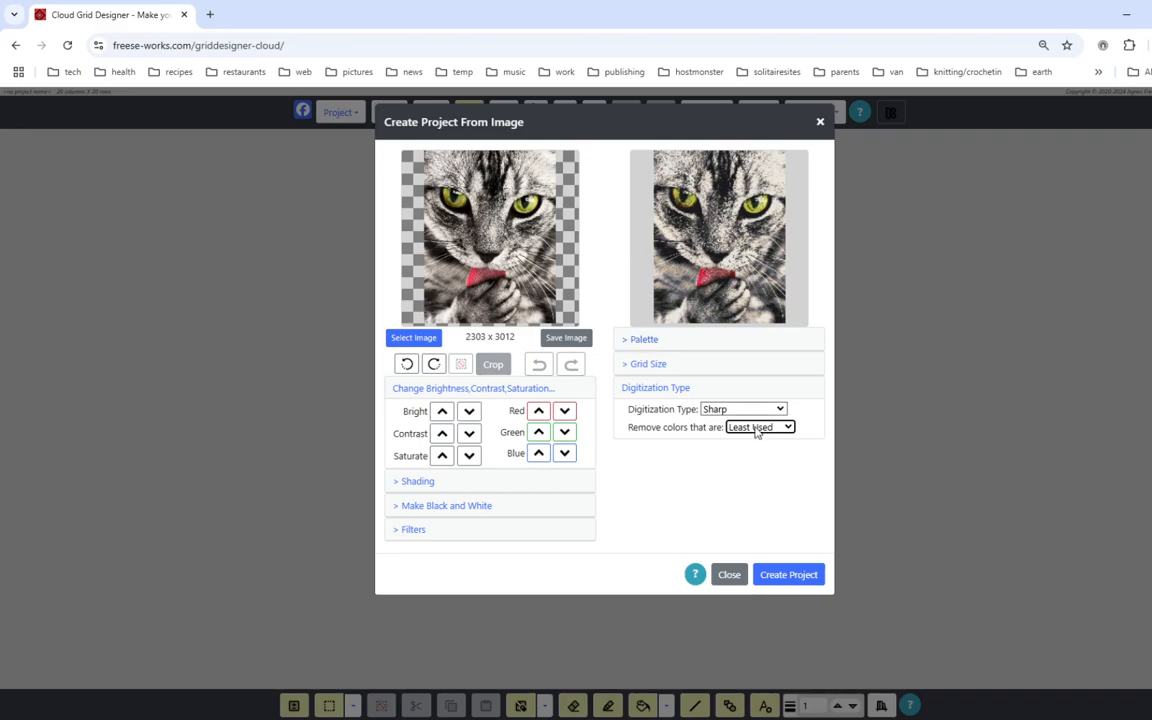
# Step: Reduce the palette's maximum number of colors in stages to 25, 20 and 15
pyautogui.click(643, 340)
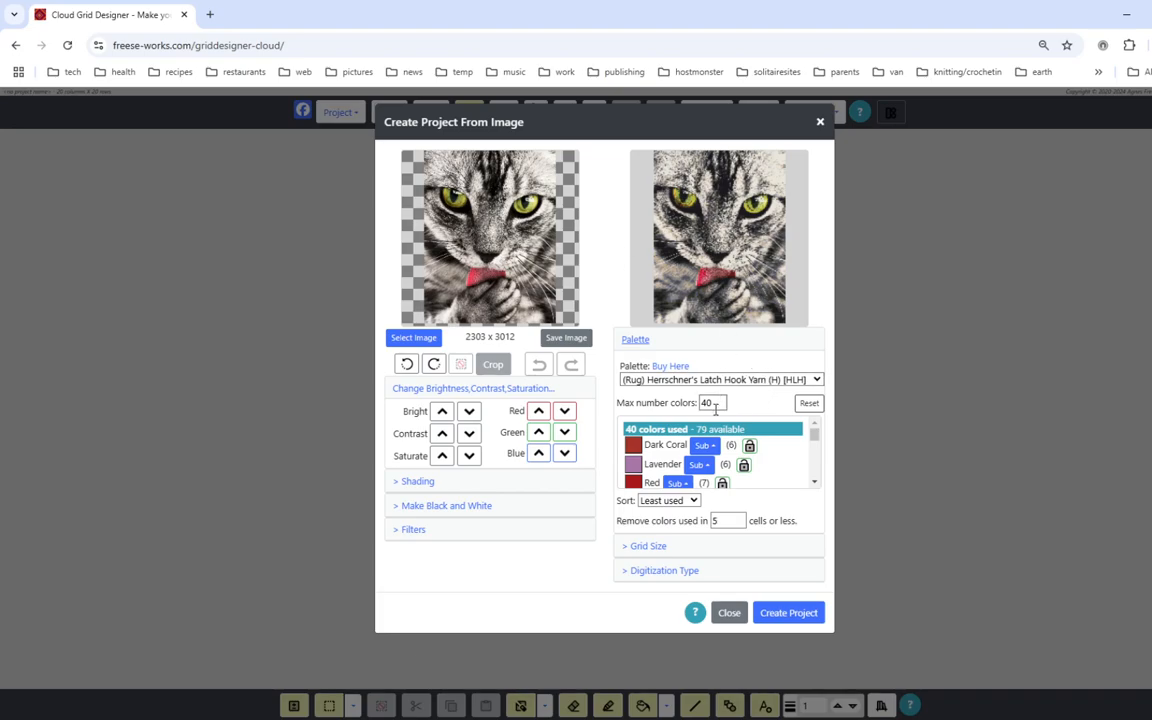
pyautogui.moveTo(715, 405); pyautogui.dragTo(692, 405)
pyautogui.write('25')
pyautogui.press('Return')
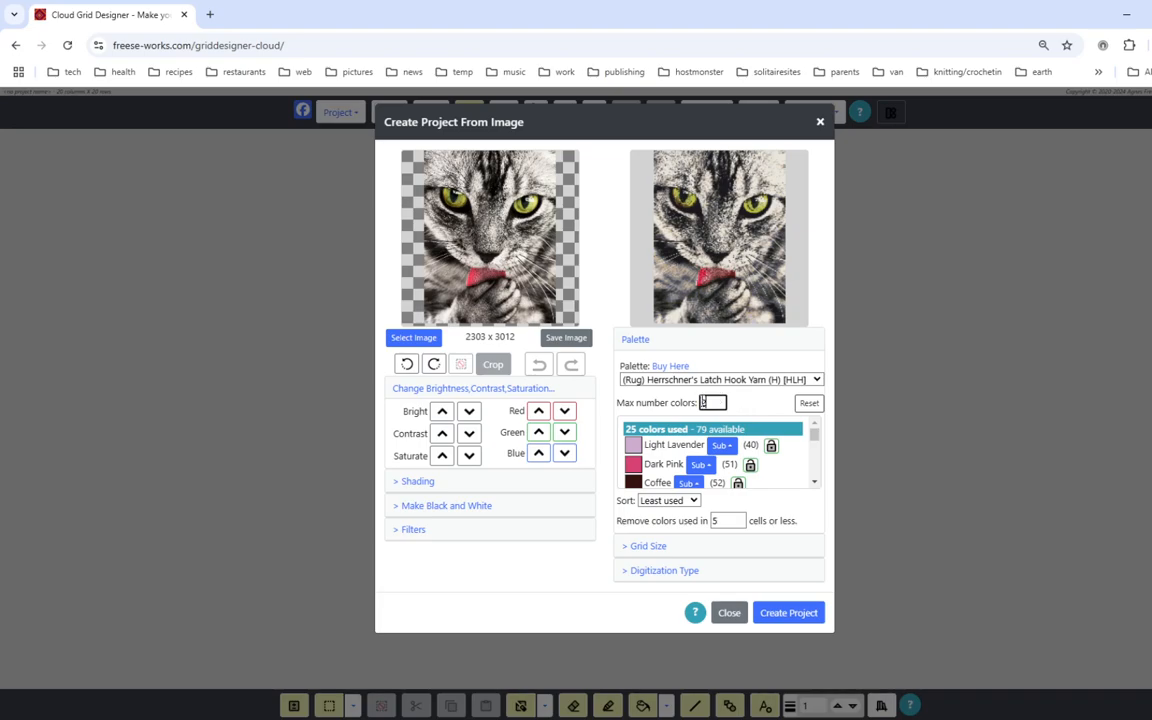
pyautogui.write('0')
pyautogui.press('Return')
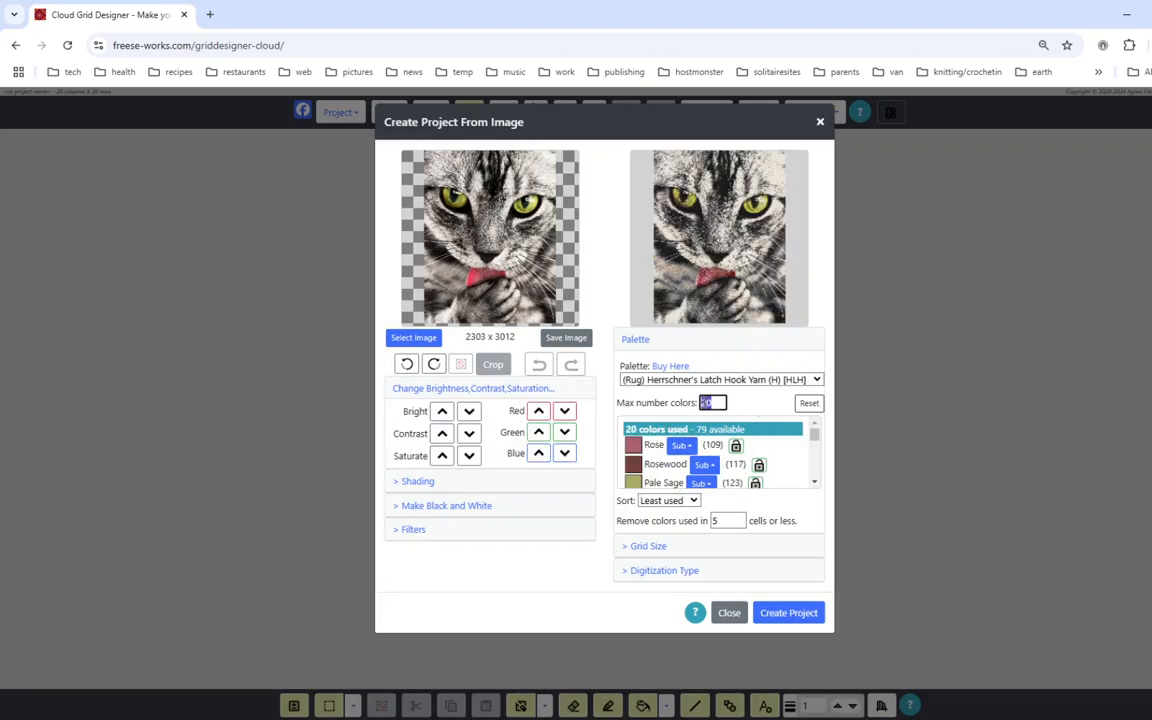
pyautogui.write('15')
pyautogui.press('Return')
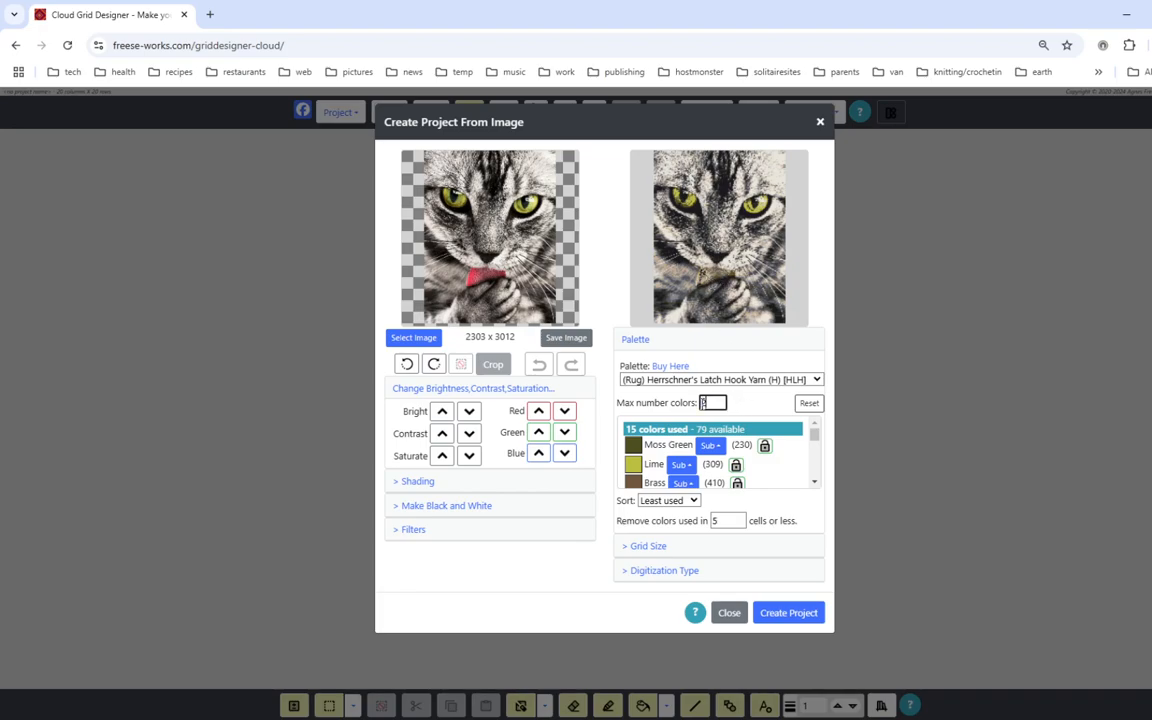
# Step: Raise the maximum number of colors to 20 for comparison and set it back to 15
pyautogui.write('20')
pyautogui.press('Return')
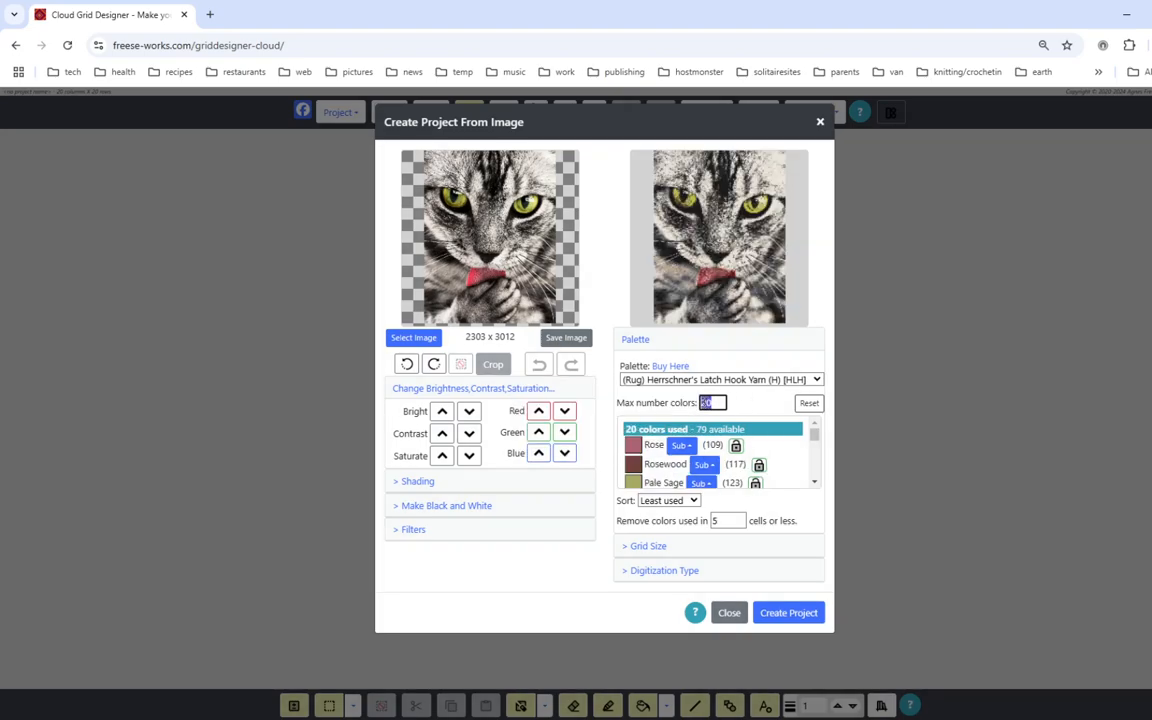
pyautogui.press('BackSpace')
pyautogui.write('15')
pyautogui.press('Return')
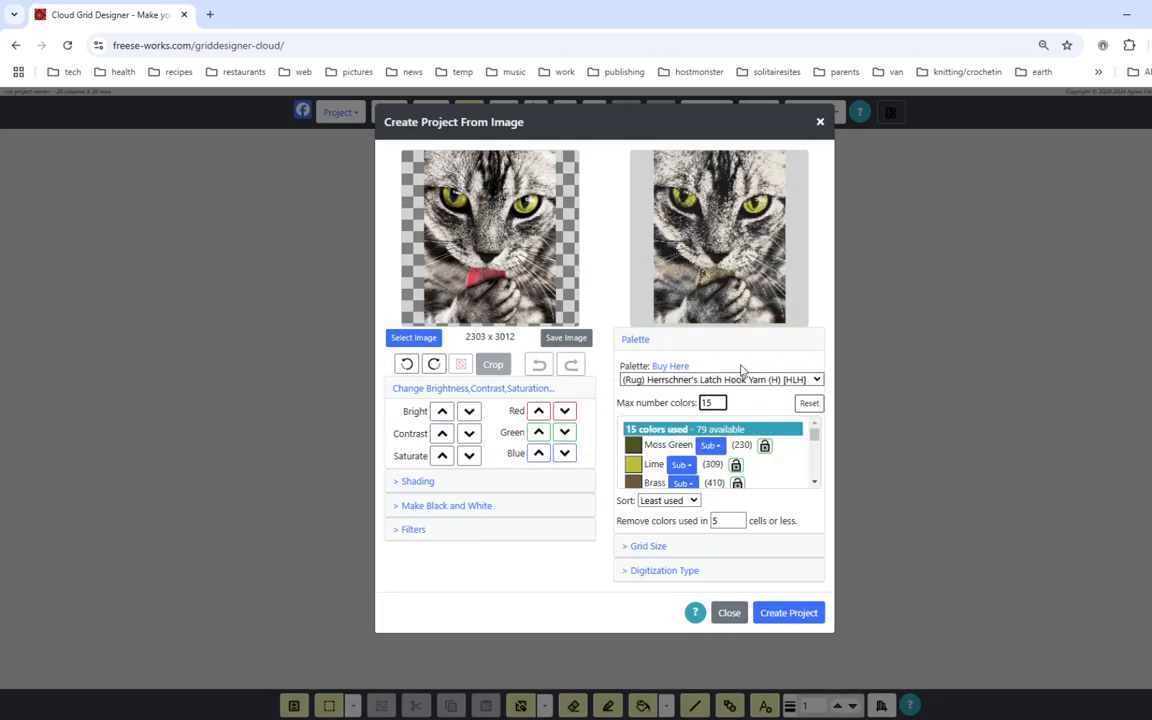
# Step: Change the digitization setting to remove the Least Distinct colors
pyautogui.click(678, 574)
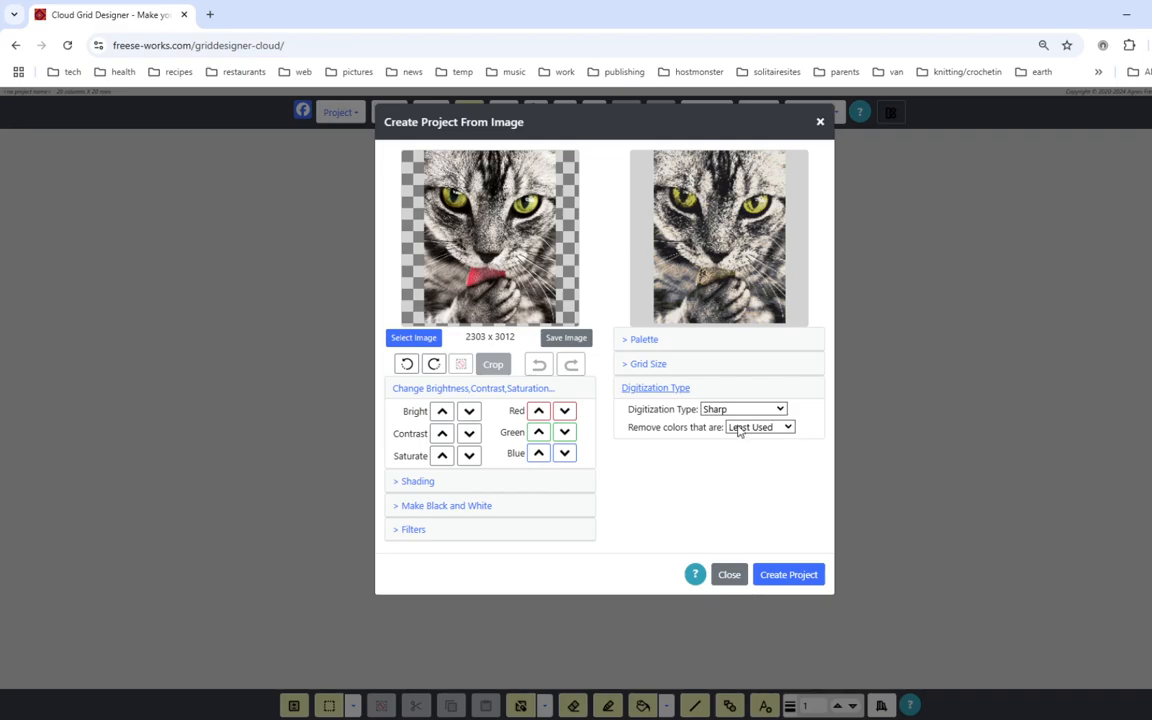
pyautogui.click(786, 427)
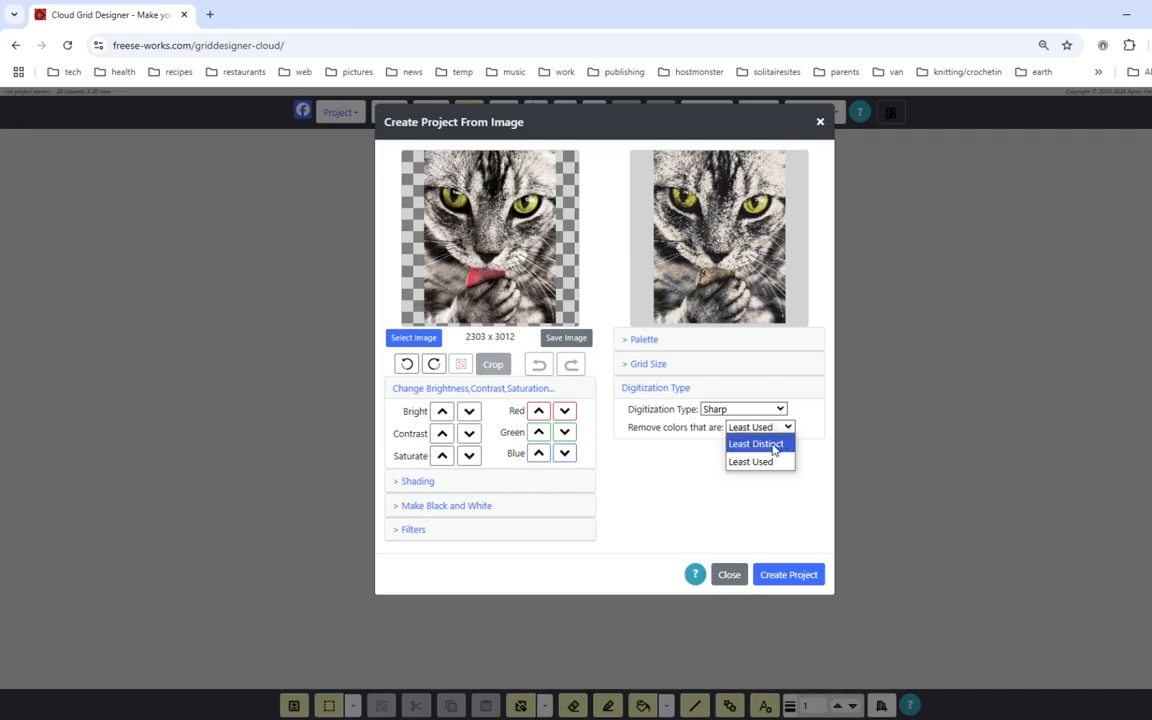
pyautogui.click(773, 444)
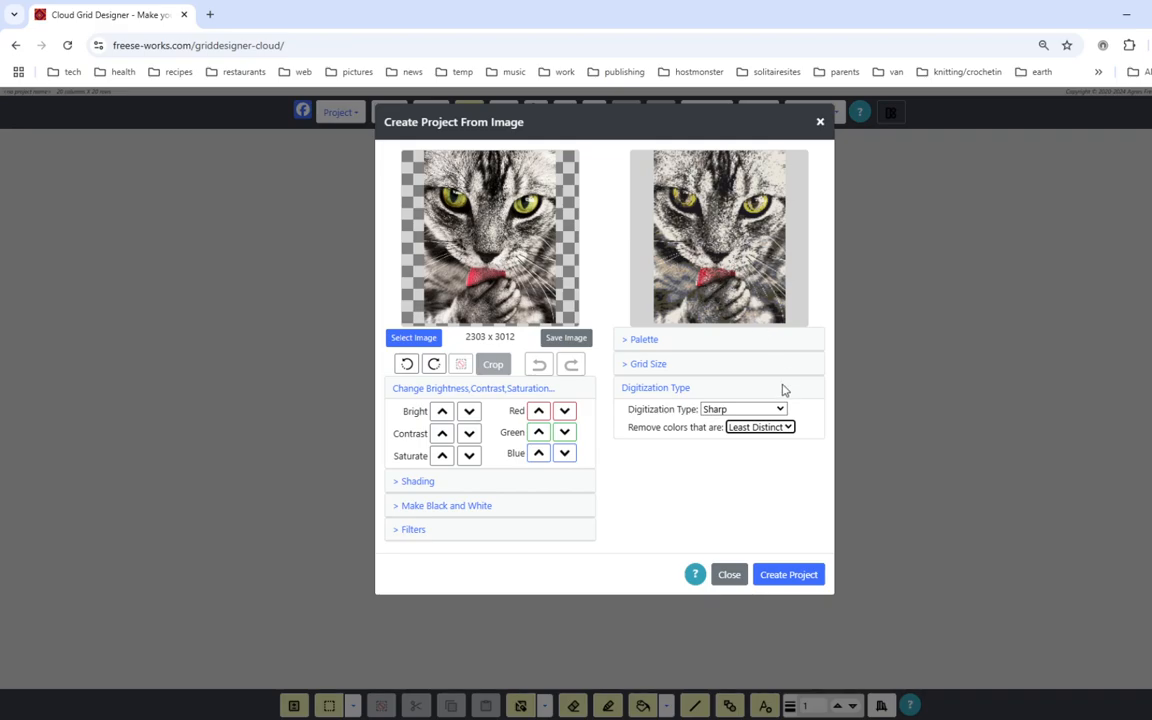
# Step: Reduce the palette's maximum number of colors to 13 and further to 11
pyautogui.click(640, 339)
pyautogui.doubleClick(708, 402)
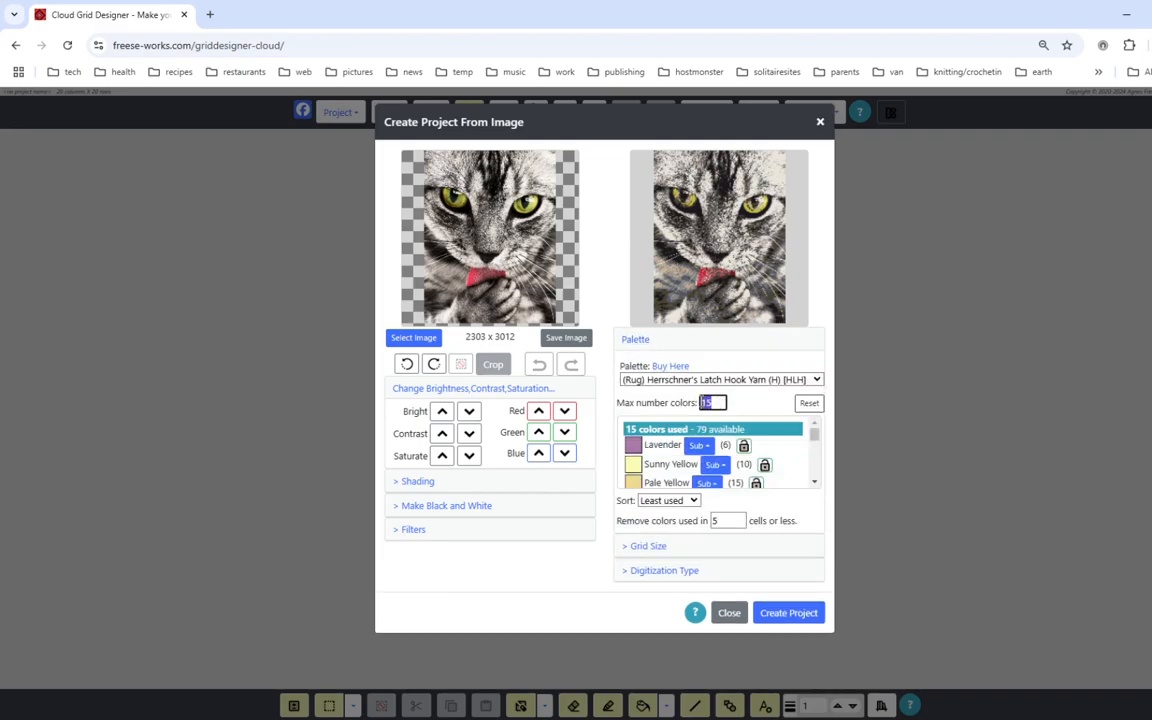
pyautogui.write('13')
pyautogui.press('Return')
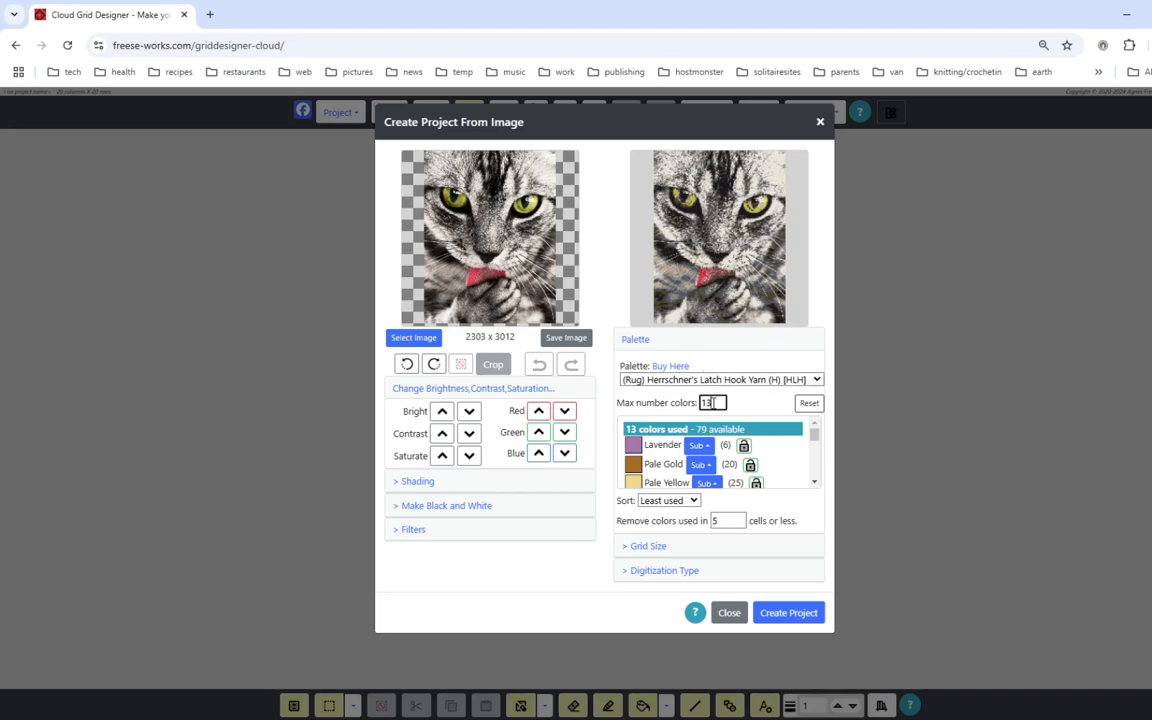
pyautogui.doubleClick(709, 402)
pyautogui.write('11')
pyautogui.click(752, 408)
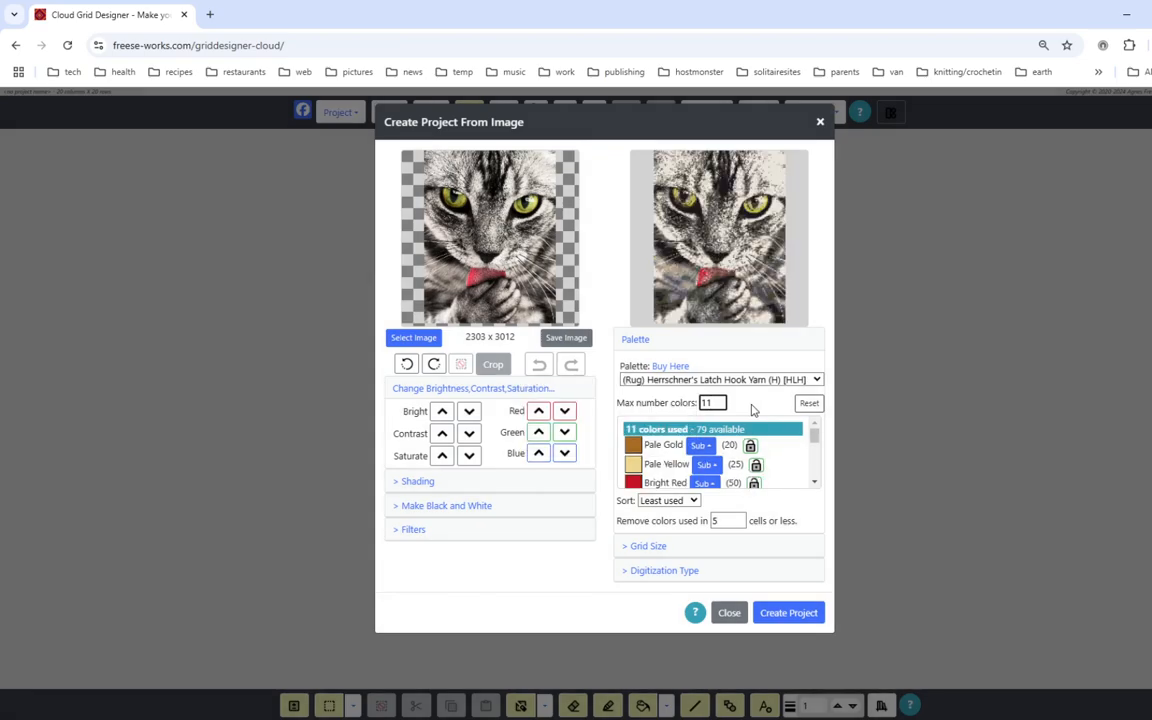
# Step: Try maximum color counts of 9 and 8 for the palette, and settle on 9
pyautogui.click(710, 401)
pyautogui.press('Return')
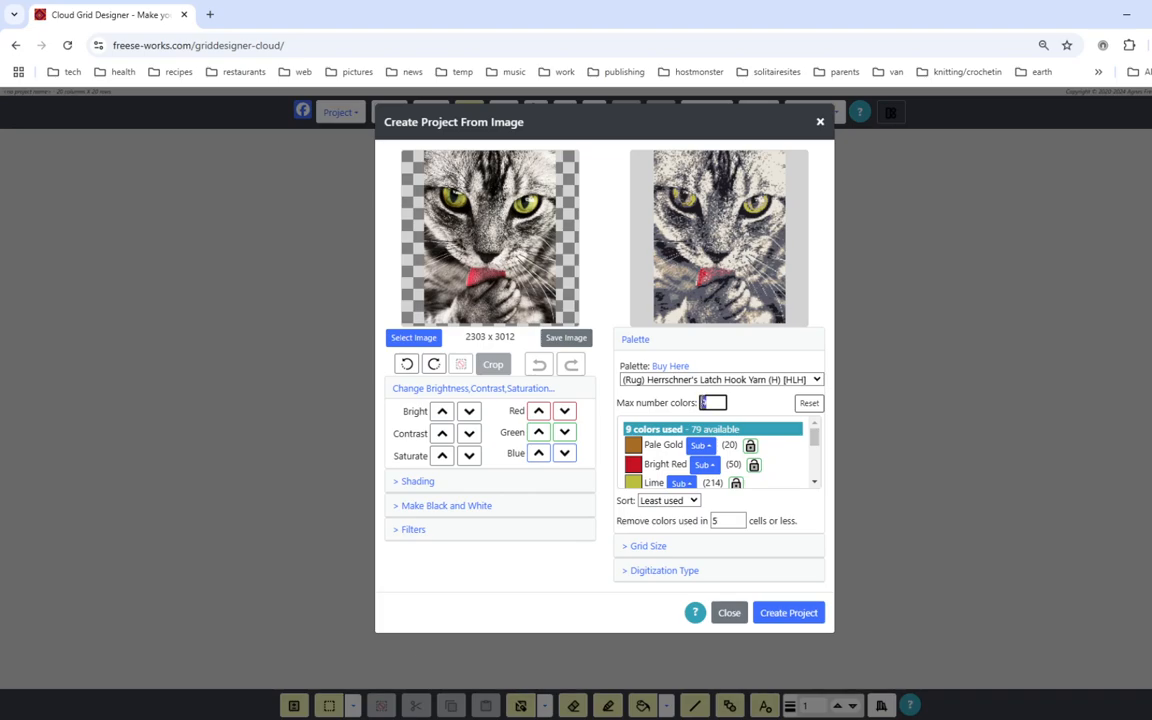
pyautogui.write('8')
pyautogui.press('Return')
pyautogui.write('9')
pyautogui.press('Return')
# Step: Switch the digitization setting to remove the Least Used colors
pyautogui.click(676, 576)
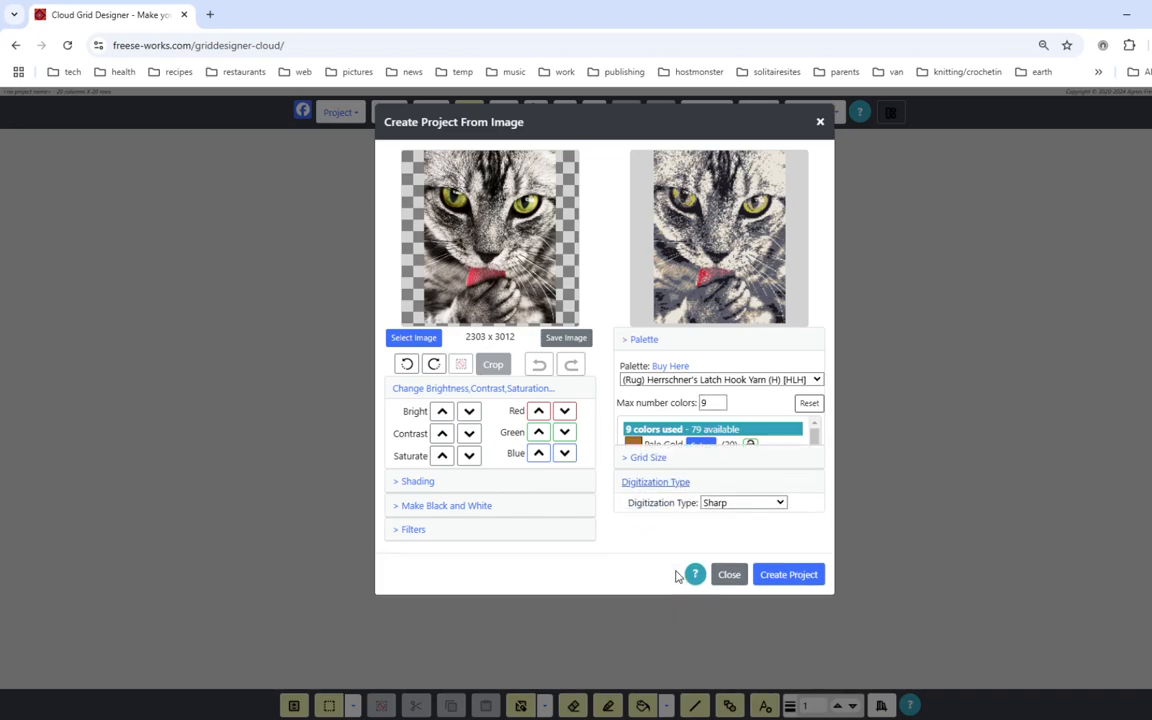
pyautogui.click(786, 428)
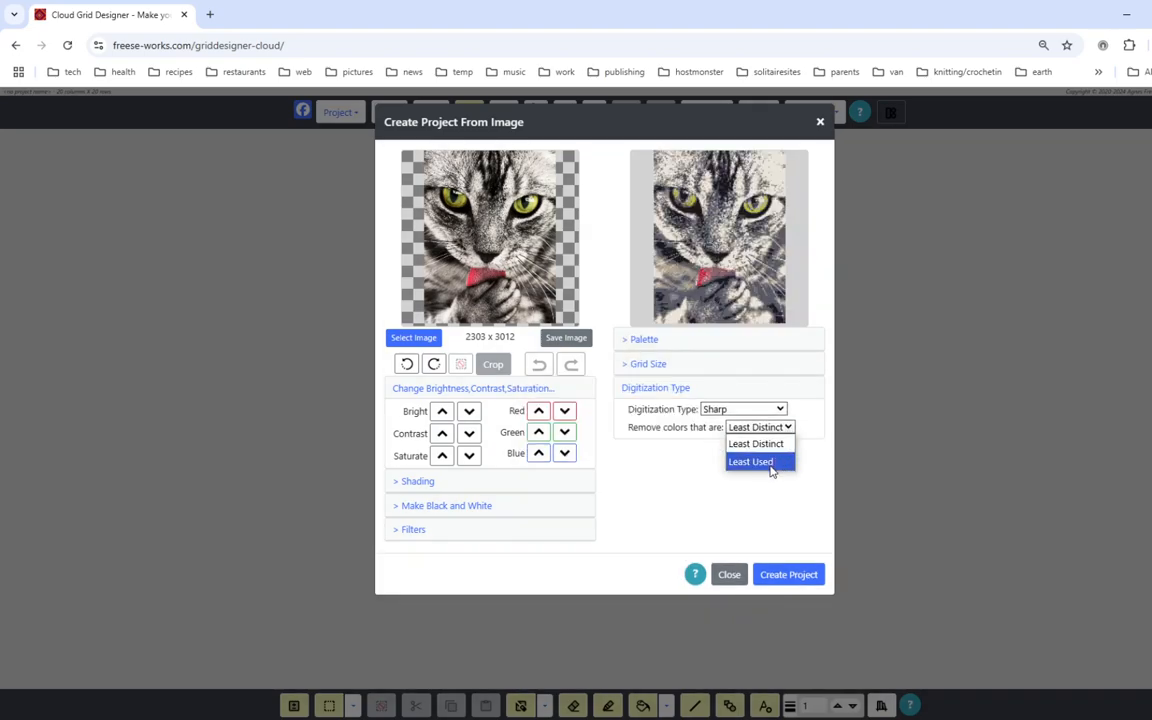
pyautogui.click(771, 463)
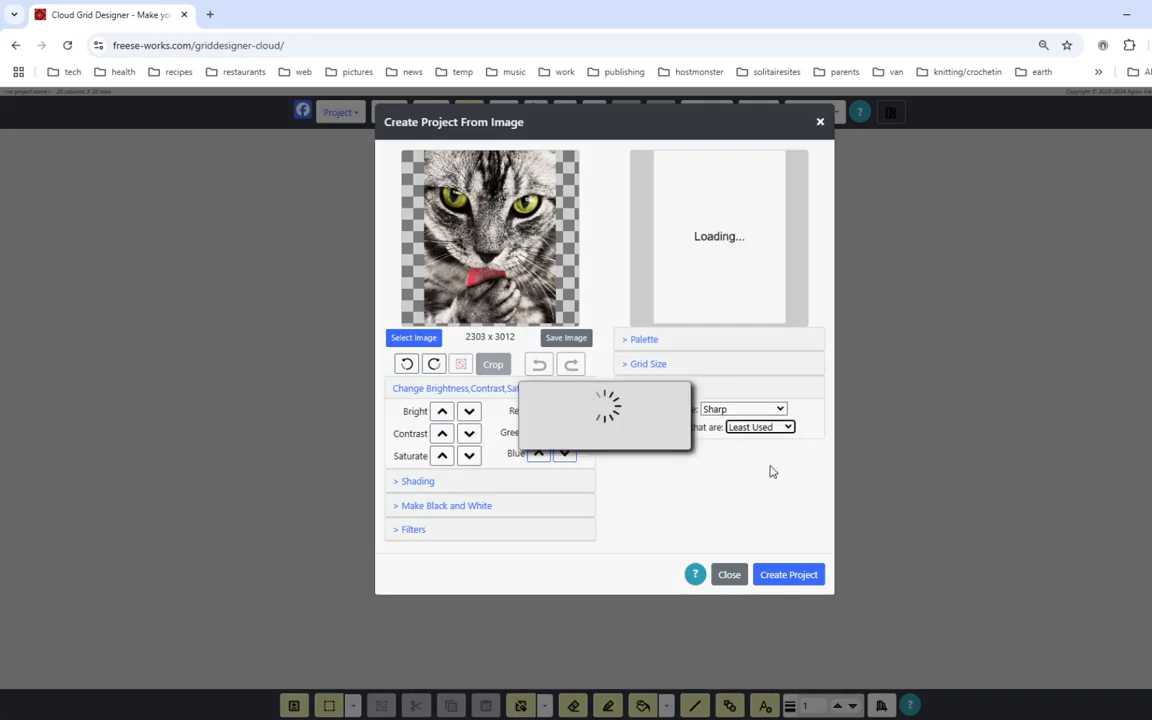
# Step: Expand the palette settings and clear the maximum number of colors to remove the limit
pyautogui.click(645, 342)
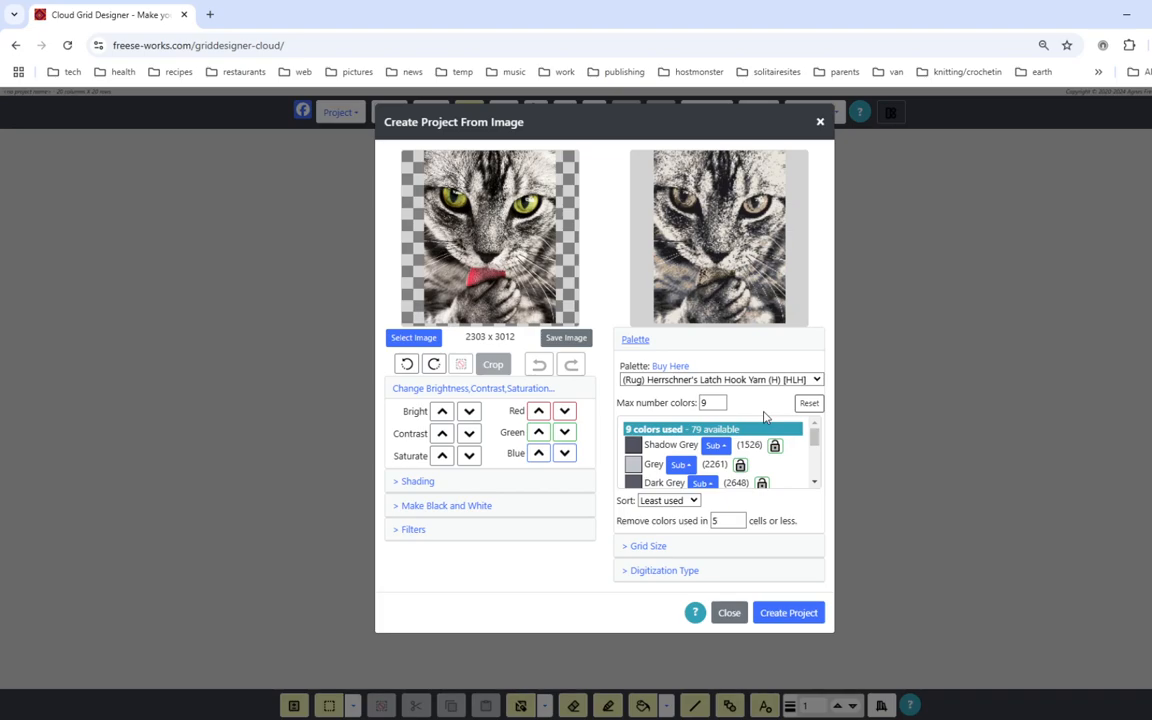
pyautogui.doubleClick(705, 402)
pyautogui.press('BackSpace')
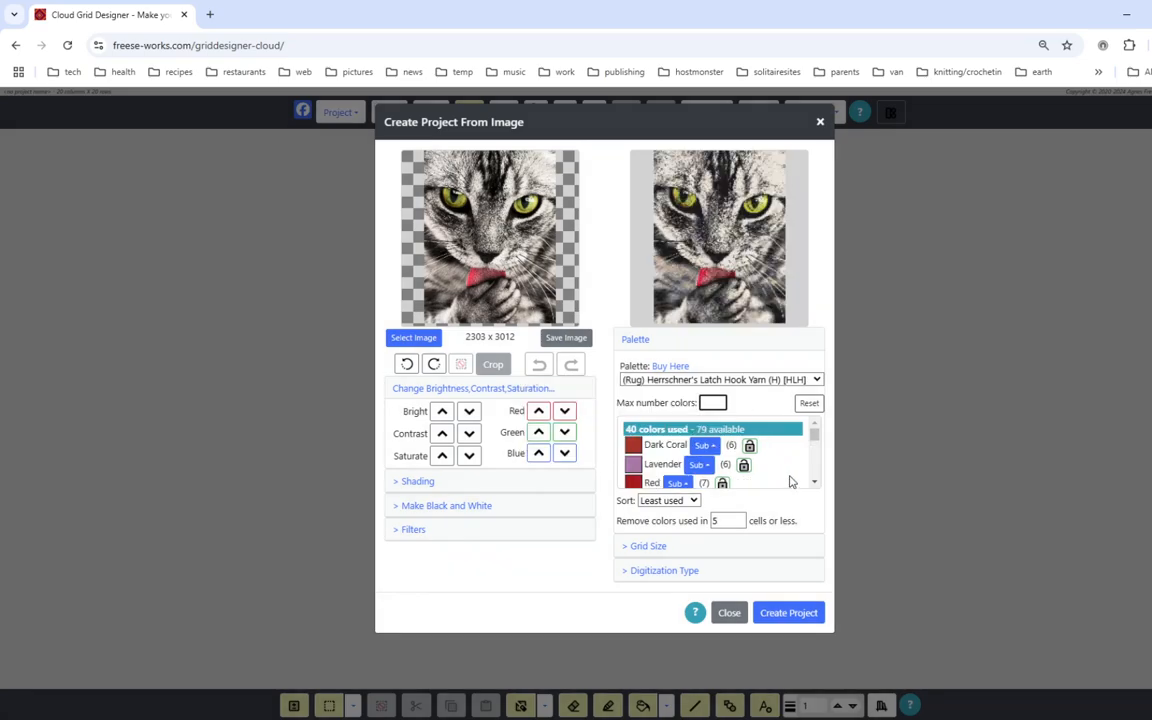
# Step: Lock the Dark Pink and Spring Green colors in the palette's list of used colors
pyautogui.click(815, 483)
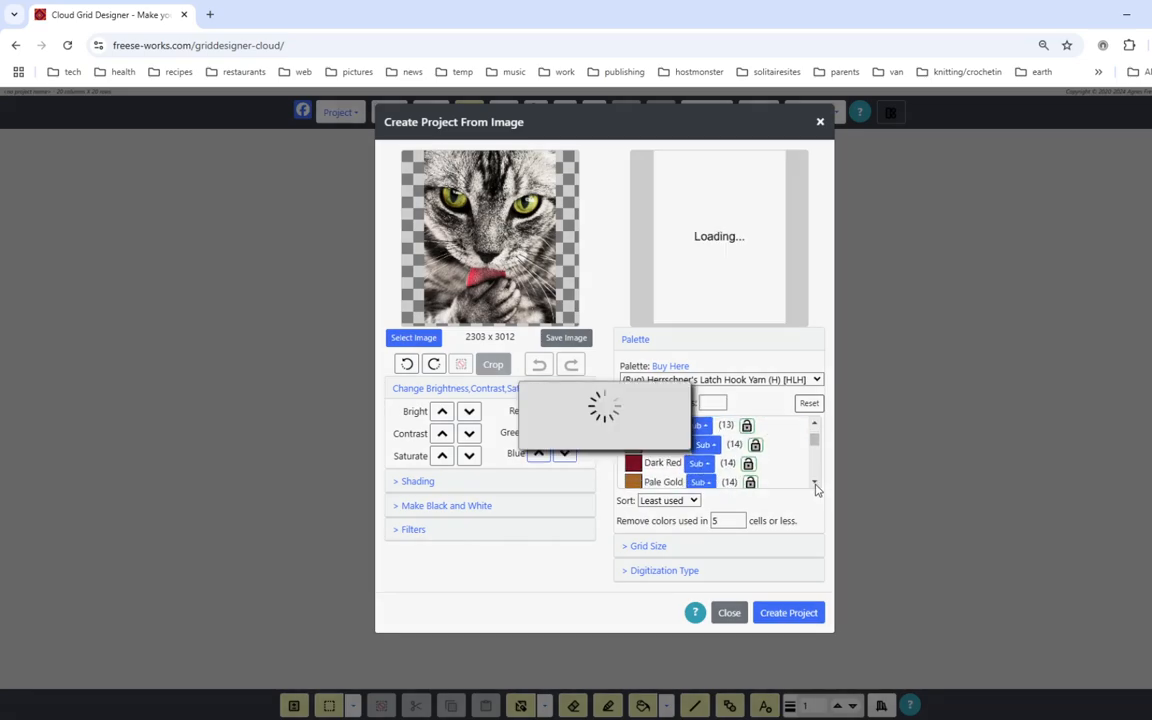
pyautogui.click(815, 483)
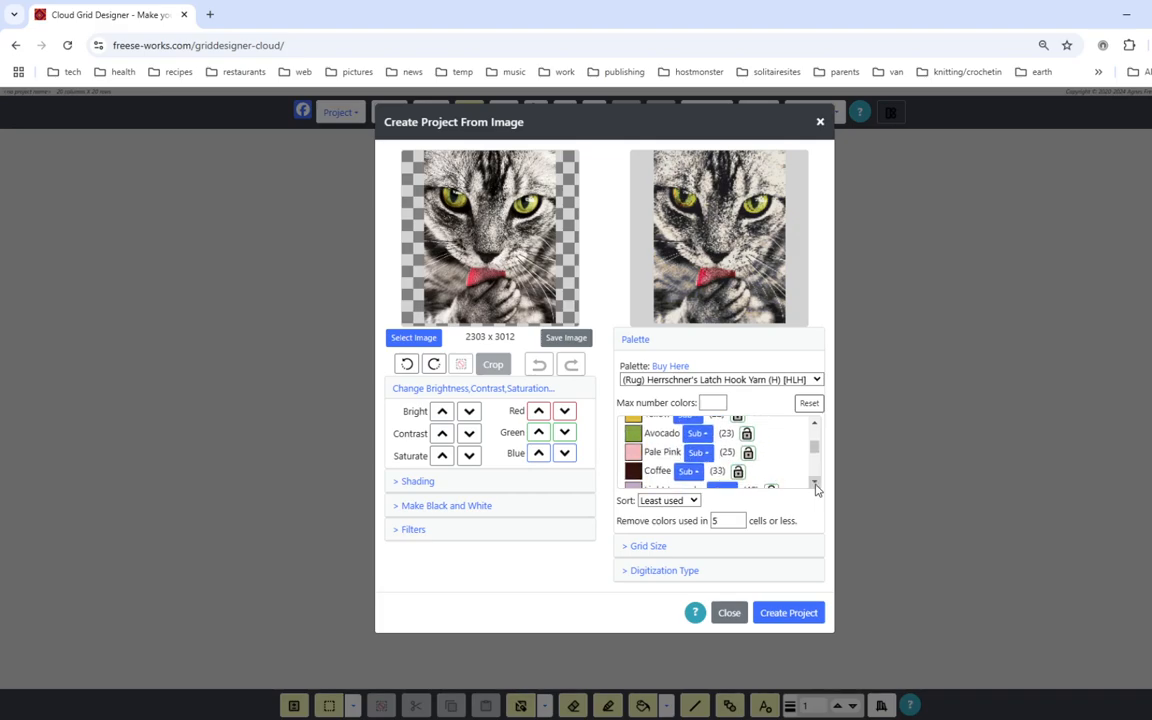
pyautogui.click(815, 483)
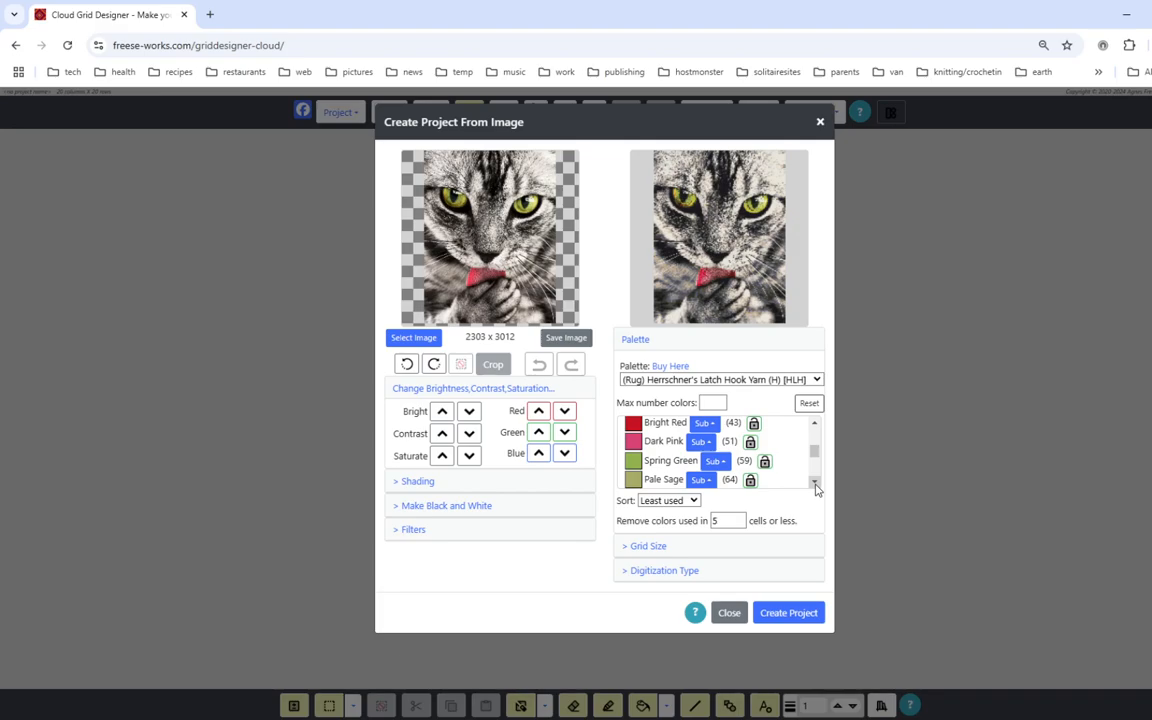
pyautogui.click(749, 444)
pyautogui.click(765, 464)
pyautogui.moveTo(816, 457); pyautogui.dragTo(812, 437)
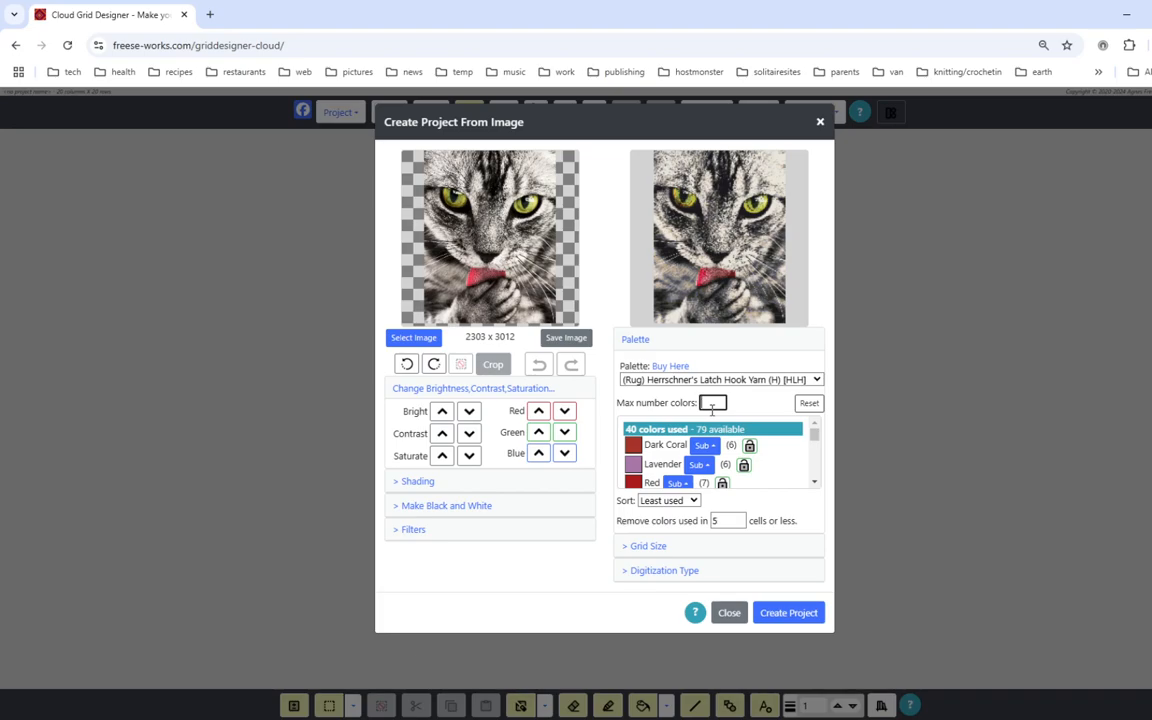
# Step: Limit the palette to a maximum of 10 colors and reduce it to 8 with the locked colors in place
pyautogui.write('10')
pyautogui.press('Return')
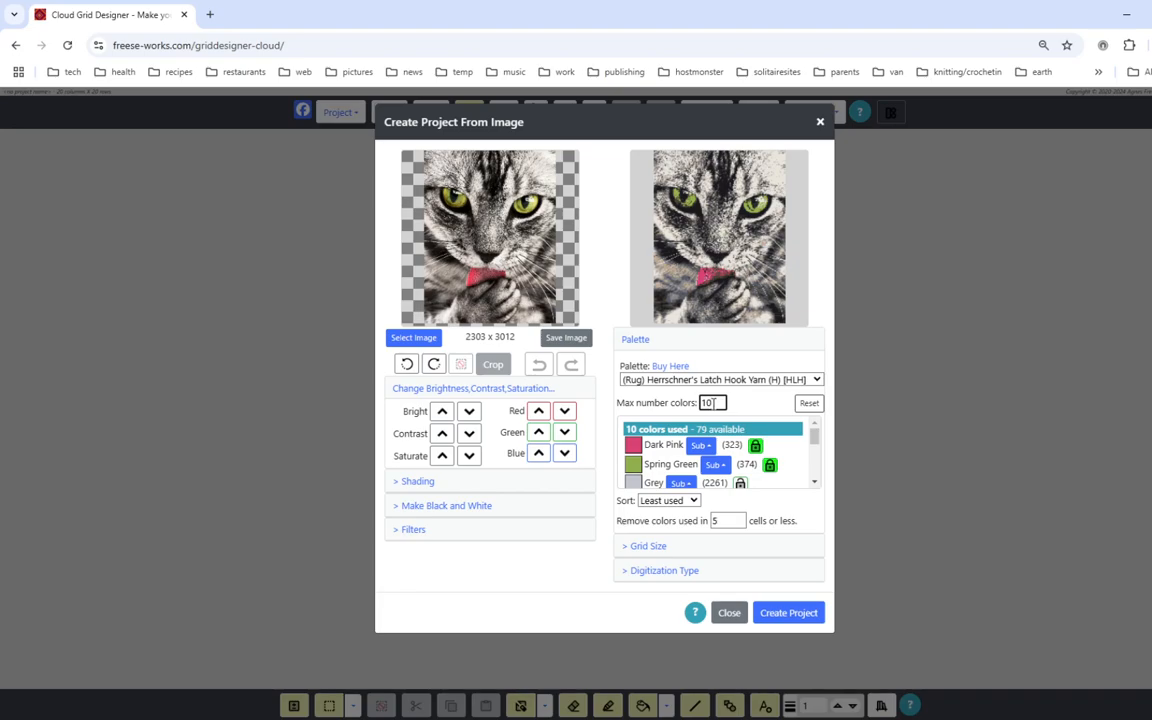
pyautogui.doubleClick(706, 402)
pyautogui.press('Return')
pyautogui.press('Return')
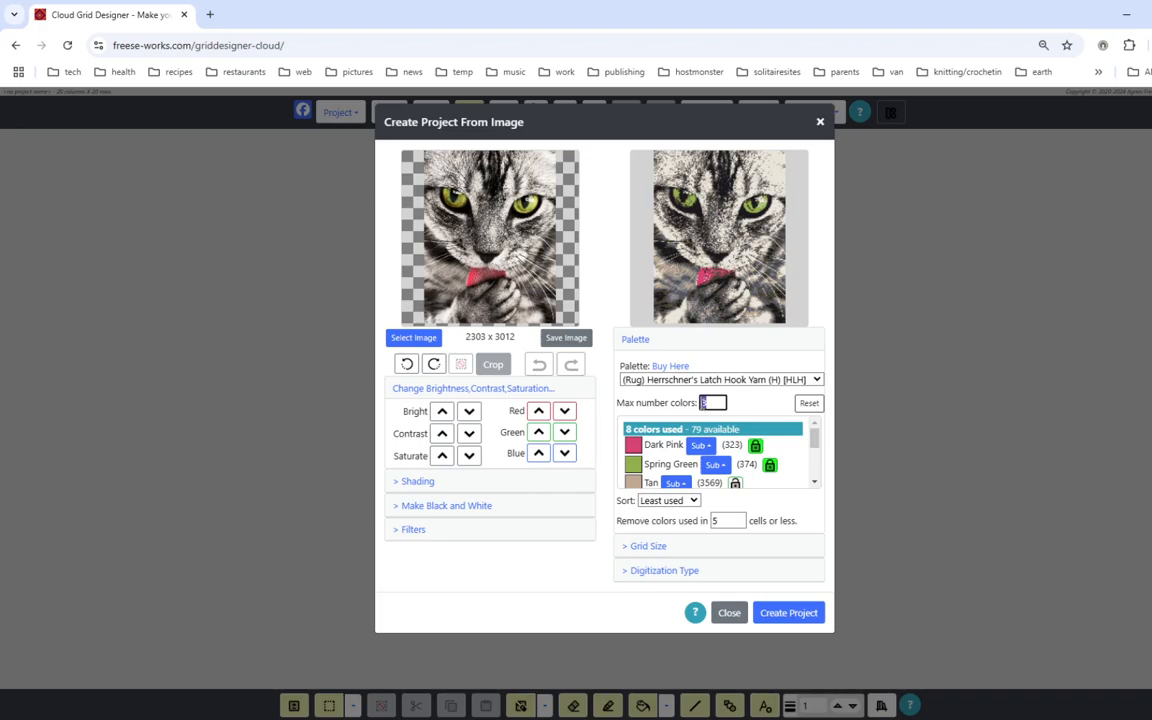
# Step: Lower the palette's maximum number of colors to 6 and further to 5
pyautogui.press('Return')
pyautogui.write('6')
pyautogui.press('Return')
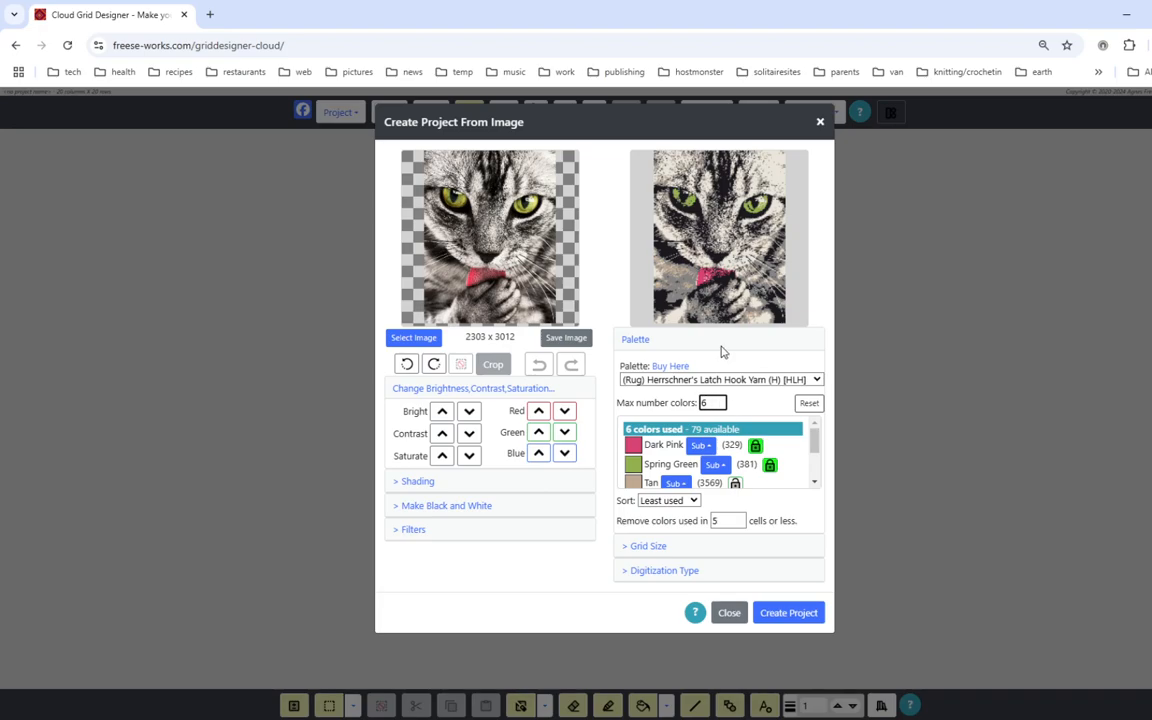
pyautogui.doubleClick(703, 402)
pyautogui.write('5')
pyautogui.press('Return')
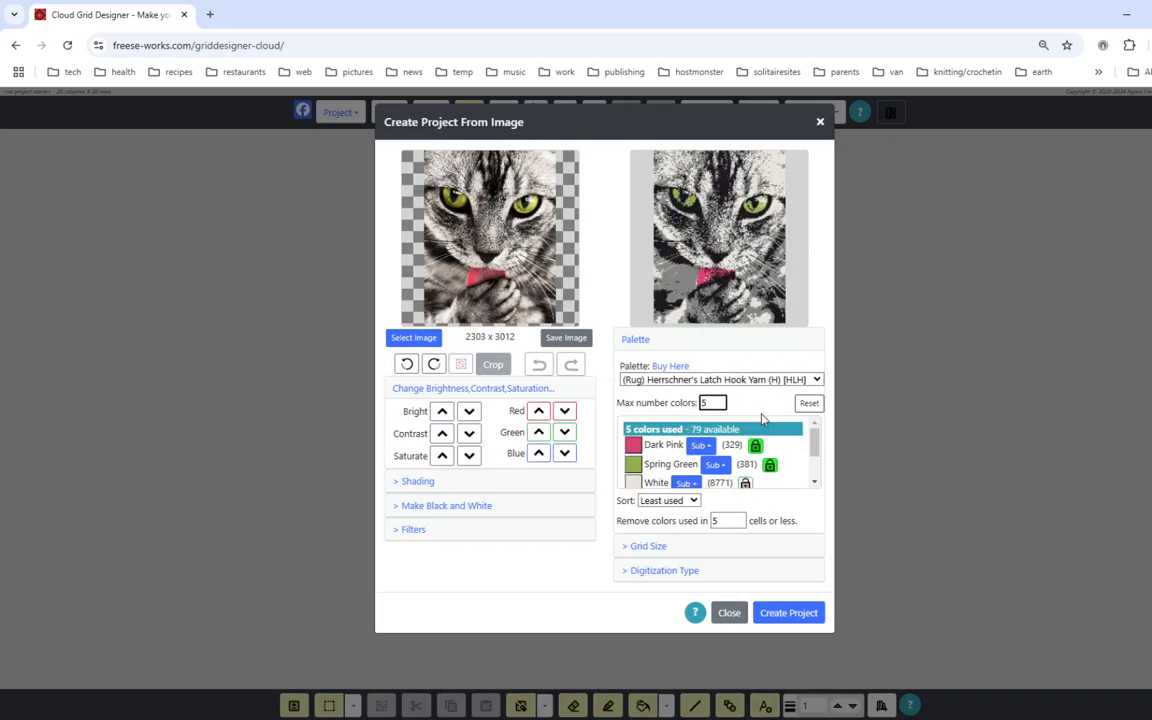
# Step: Reset the palette's locked color settings, and review the used colors in the list and the digitized cat preview
pyautogui.moveTo(815, 440)
pyautogui.mouseDown()
pyautogui.moveTo(818, 470)
pyautogui.moveTo(819, 438)
pyautogui.mouseUp()
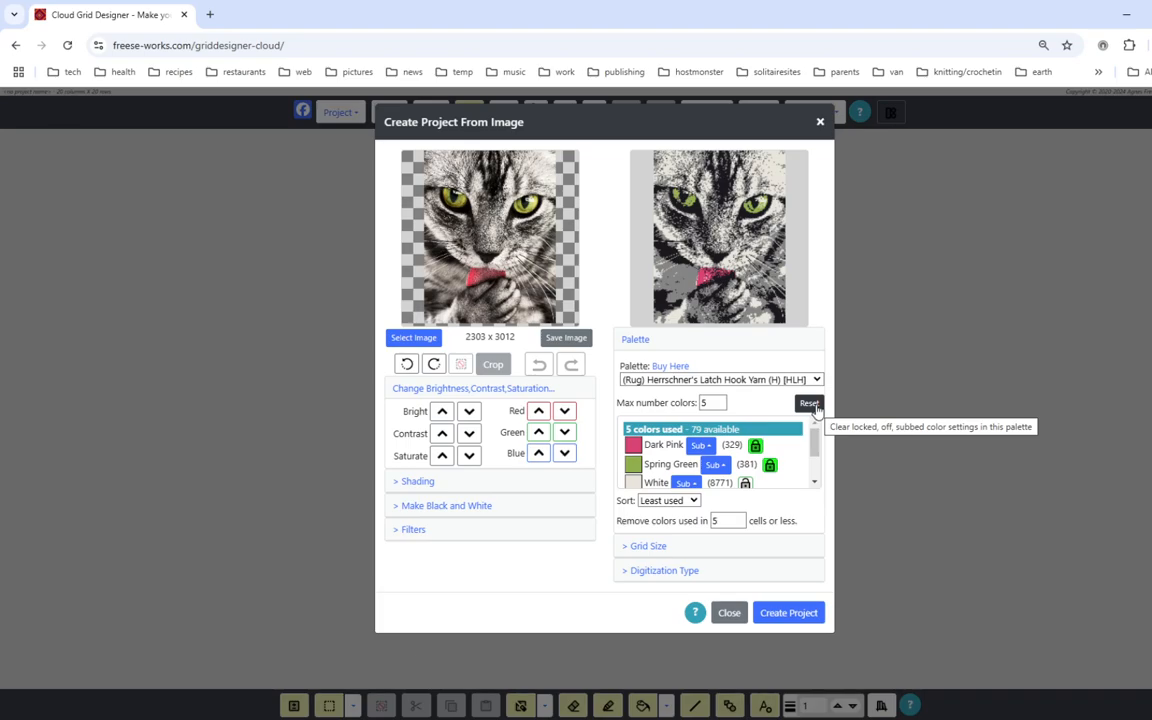
pyautogui.click(813, 405)
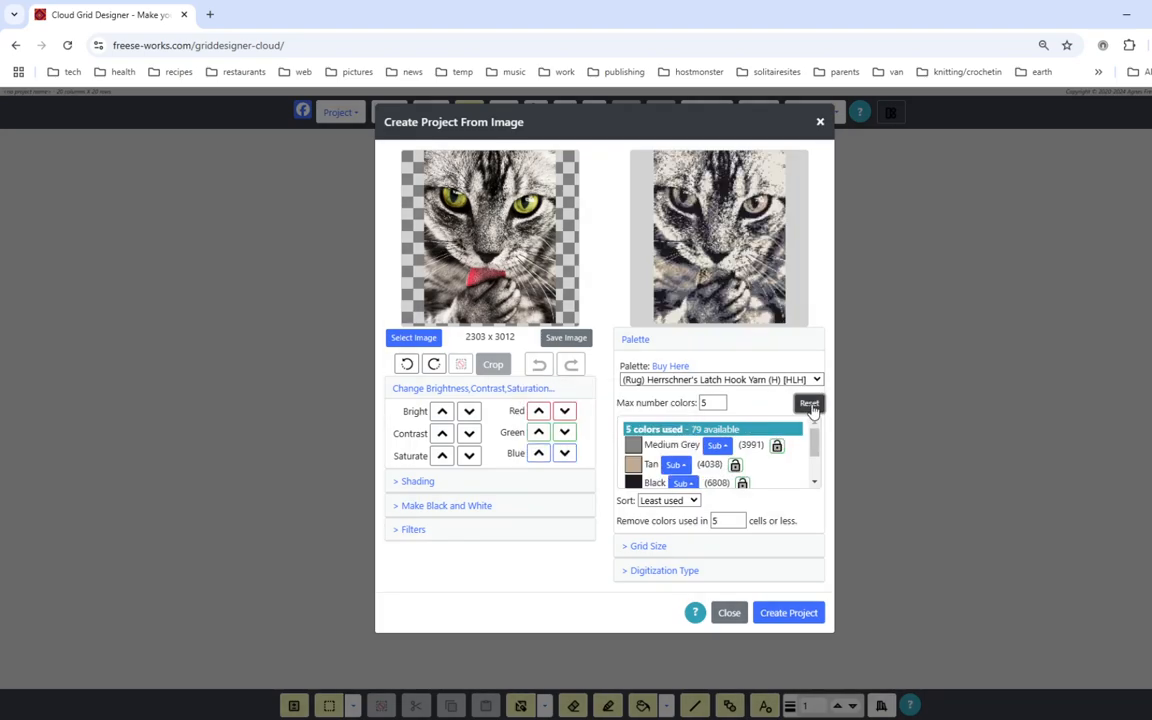
pyautogui.moveTo(815, 446)
pyautogui.mouseDown()
pyautogui.moveTo(815, 475)
pyautogui.moveTo(818, 431)
pyautogui.mouseUp()
pyautogui.moveTo(740, 295)
pyautogui.moveTo(735, 248)
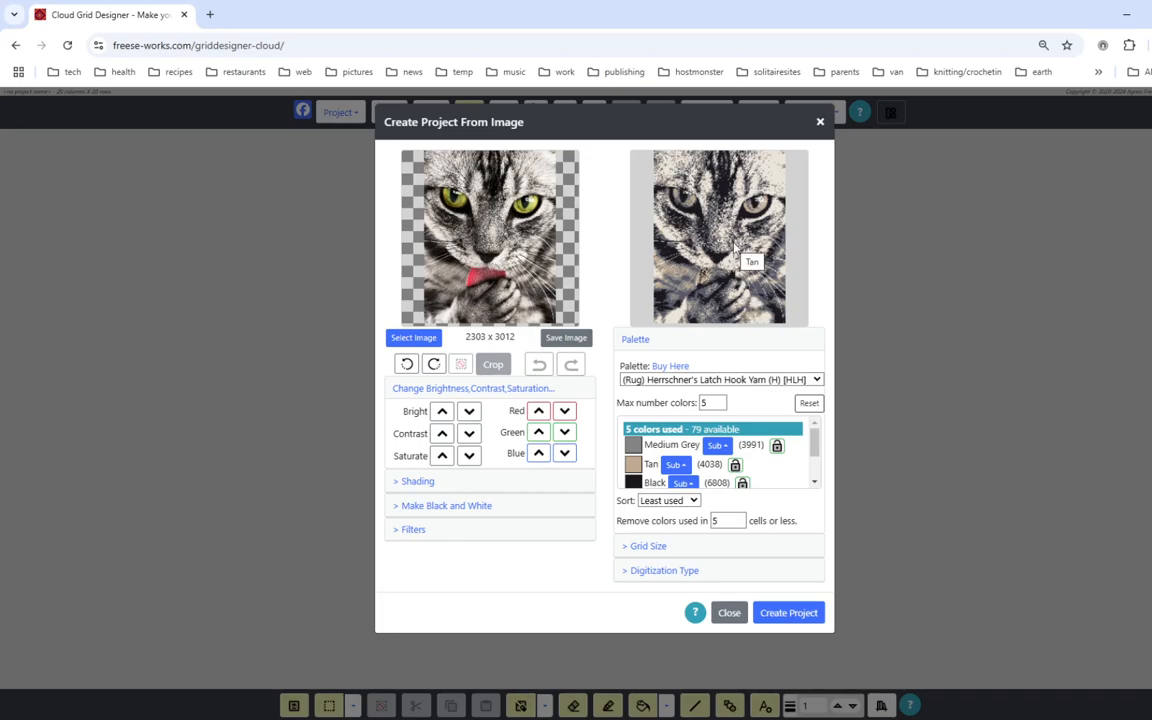